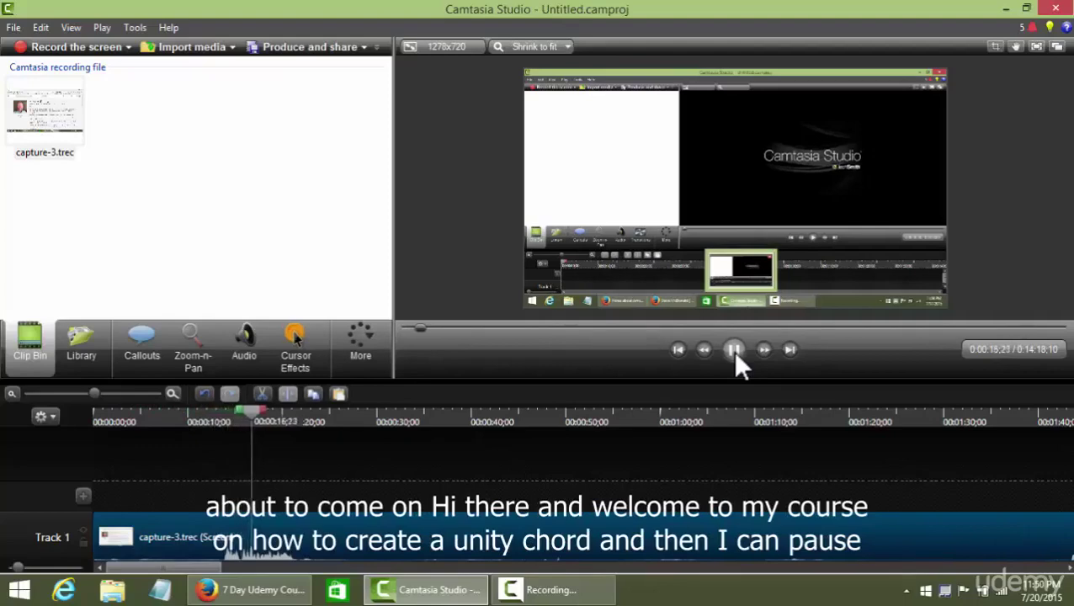
- Stop playback and cut the opening section of the recording from its start to about 00:00:13;10
left_click(733, 351)
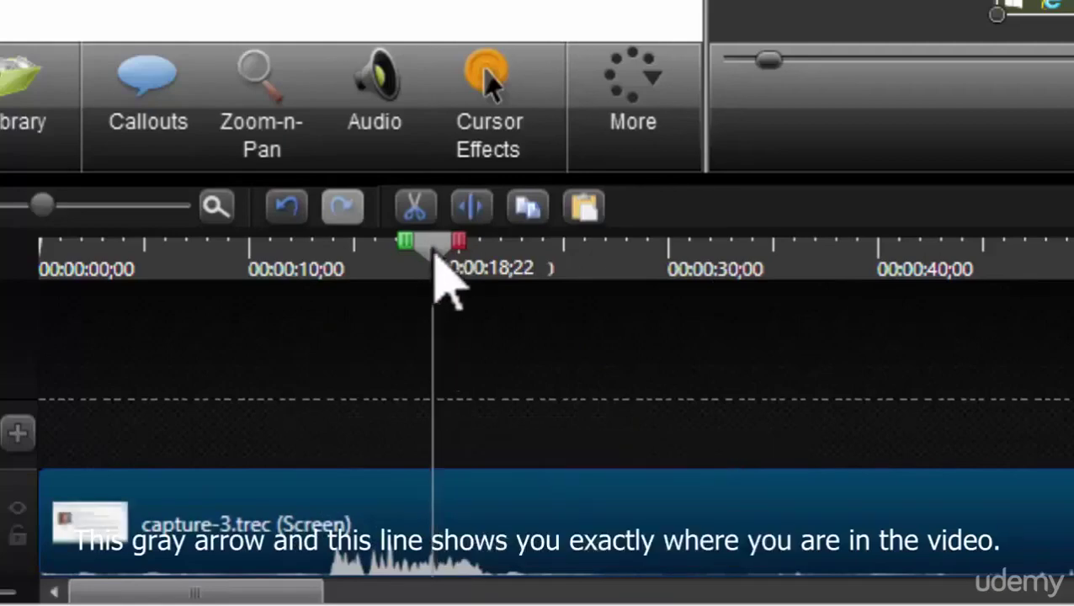
left_click_drag(432, 257, 319, 253)
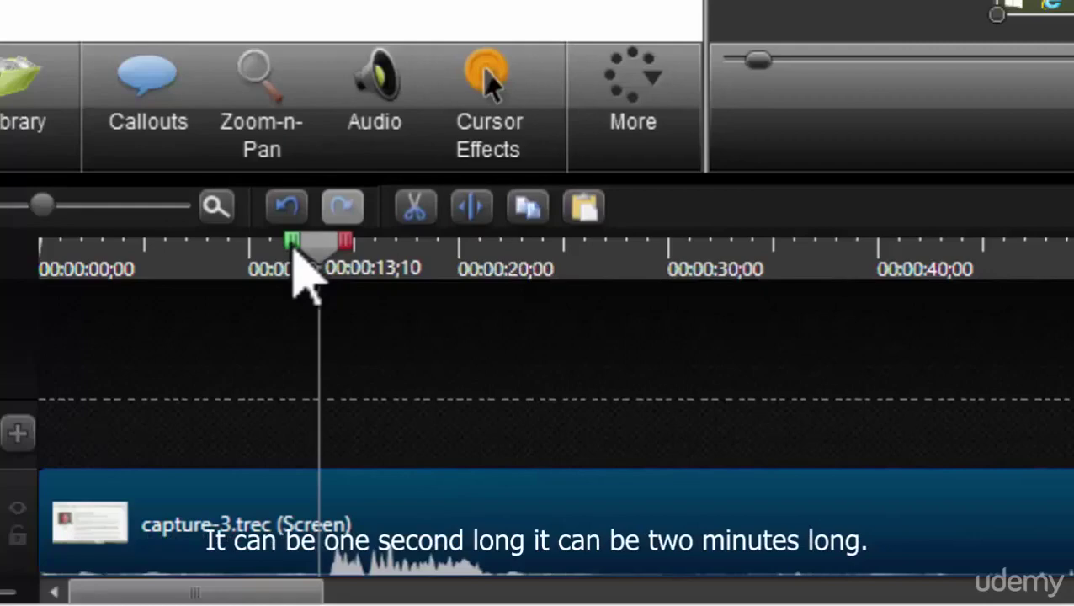
left_click_drag(293, 254, 4, 296)
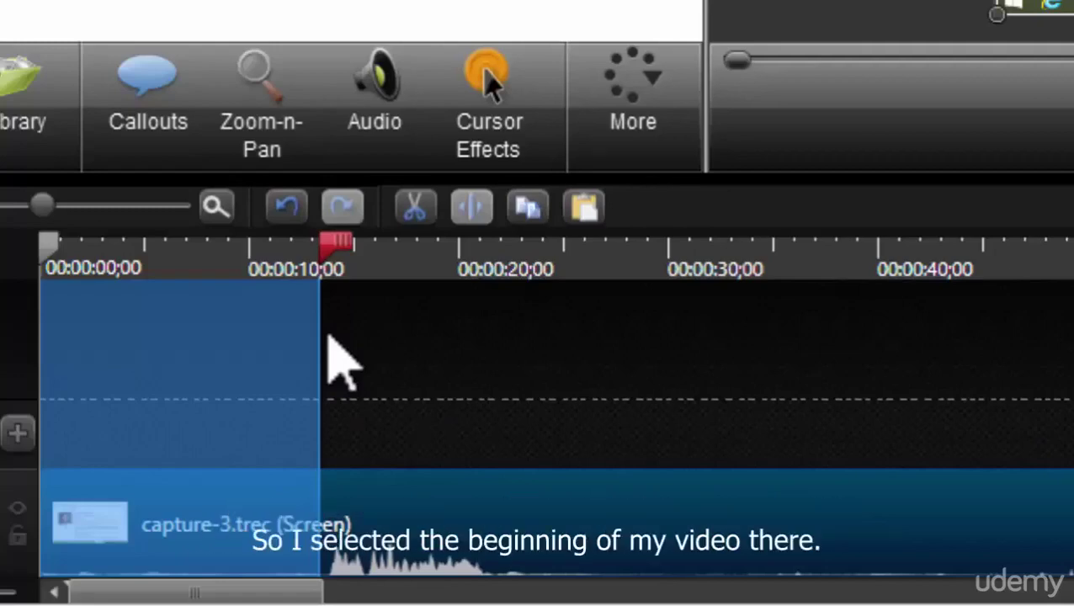
left_click(421, 220)
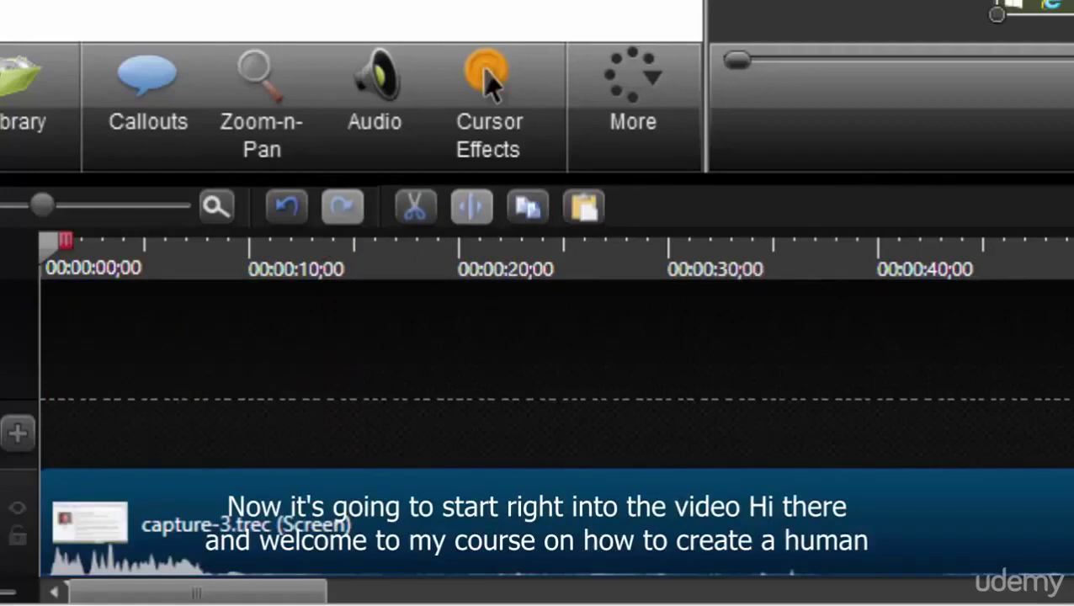
- Cut the silent gap between speech sections, from about 00:00:08 to about 00:01:29;27 on the timeline
key("space")
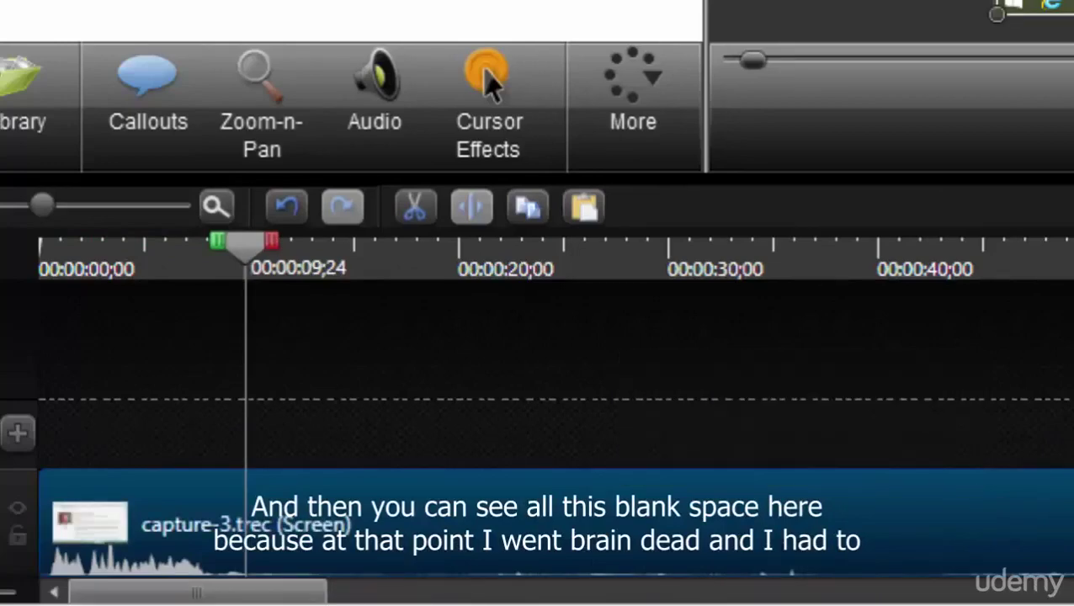
left_click_drag(250, 245, 220, 267)
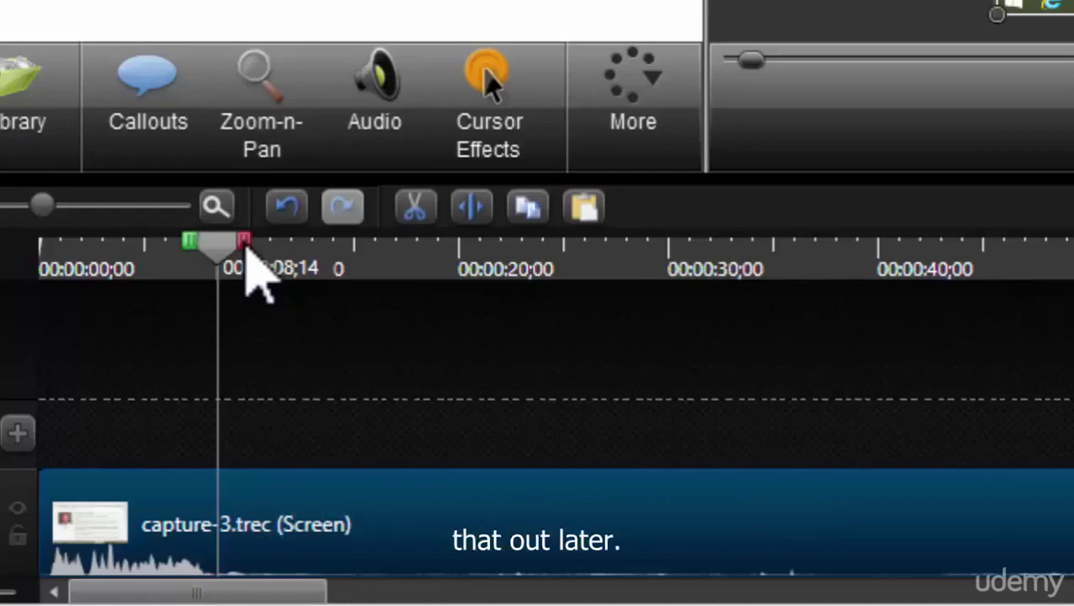
mouse_move(246, 255)
left_mouse_down()
mouse_move(212, 250)
mouse_move(773, 252)
left_mouse_up()
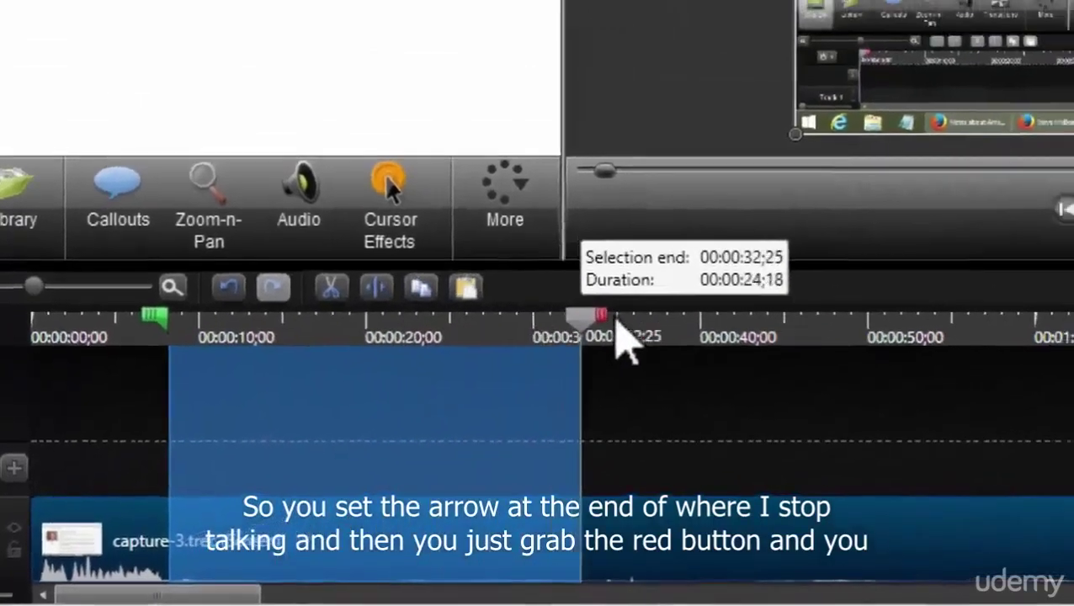
mouse_move(617, 323)
left_mouse_down()
mouse_move(575, 376)
mouse_move(899, 408)
mouse_move(851, 432)
mouse_move(968, 425)
left_mouse_up()
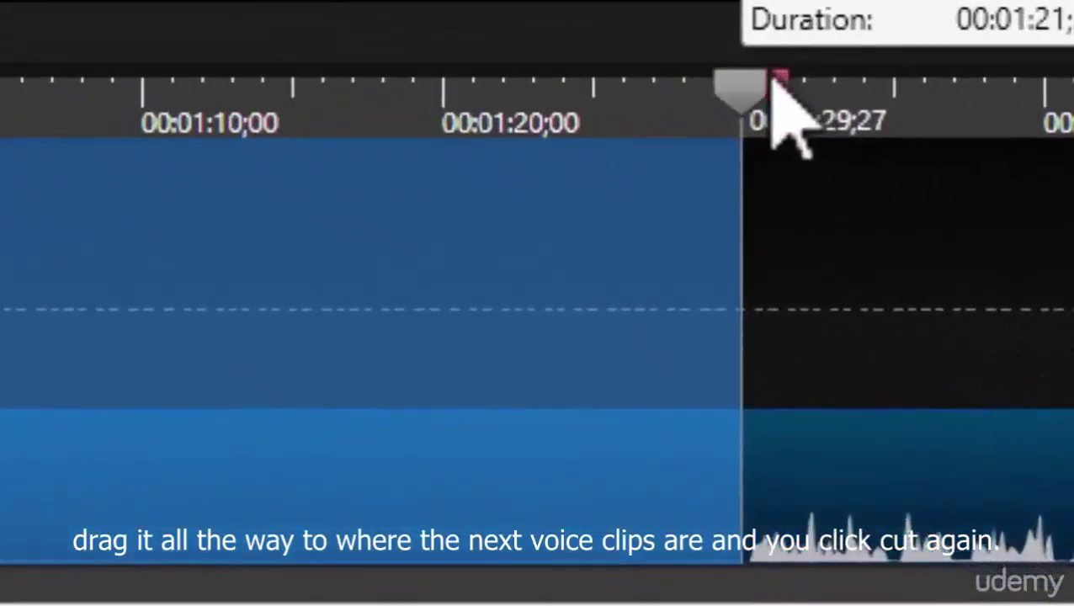
left_click_drag(772, 80, 767, 84)
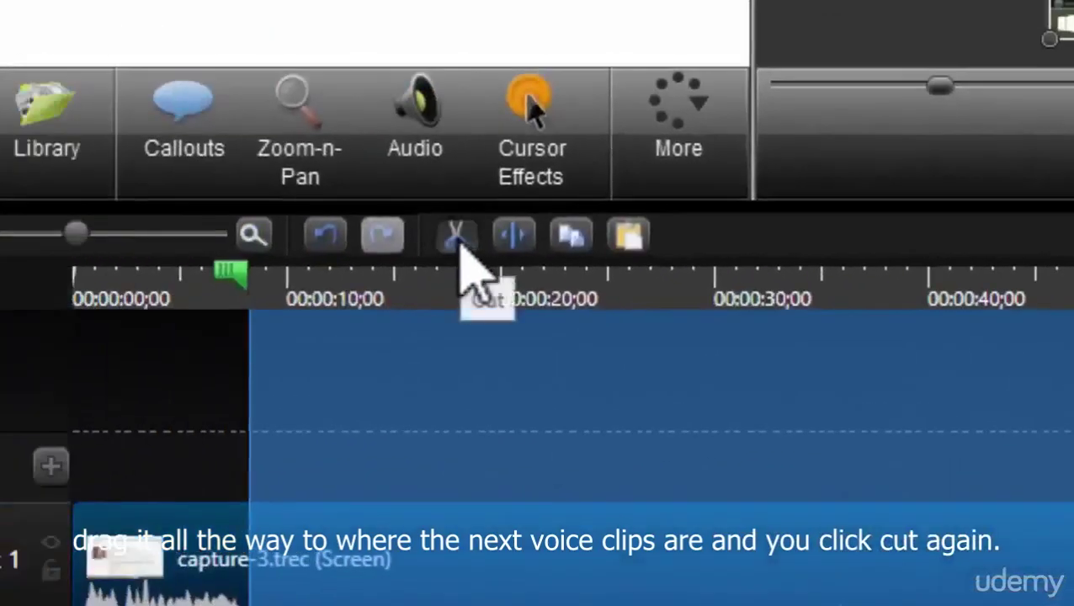
left_click(458, 240)
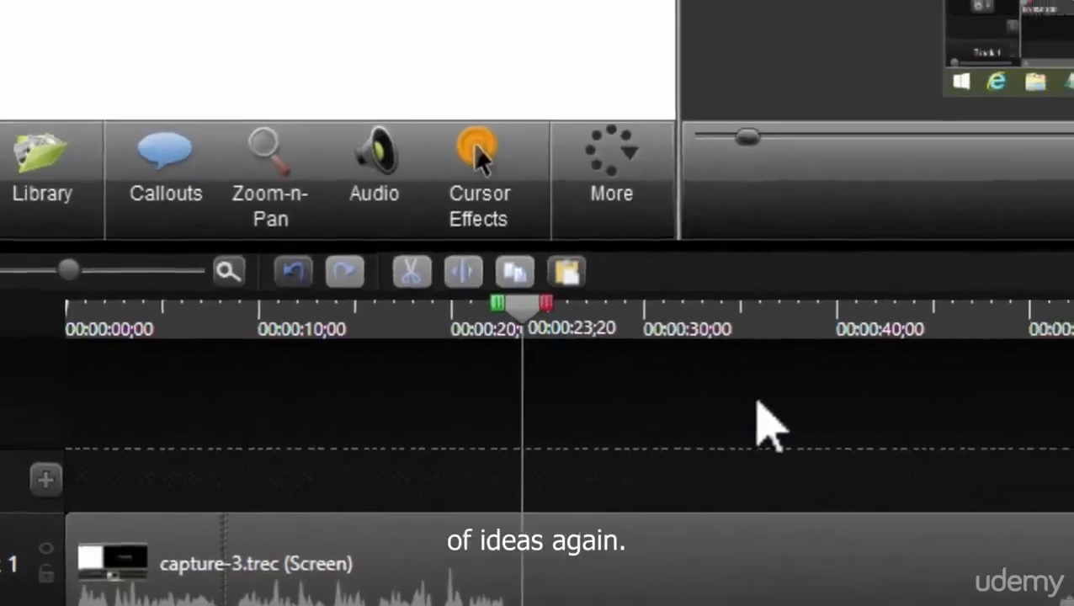
- Silence the audio of the recording in the section from about 00:00:57 to 00:00:58
left_click_drag(975, 357, 962, 413)
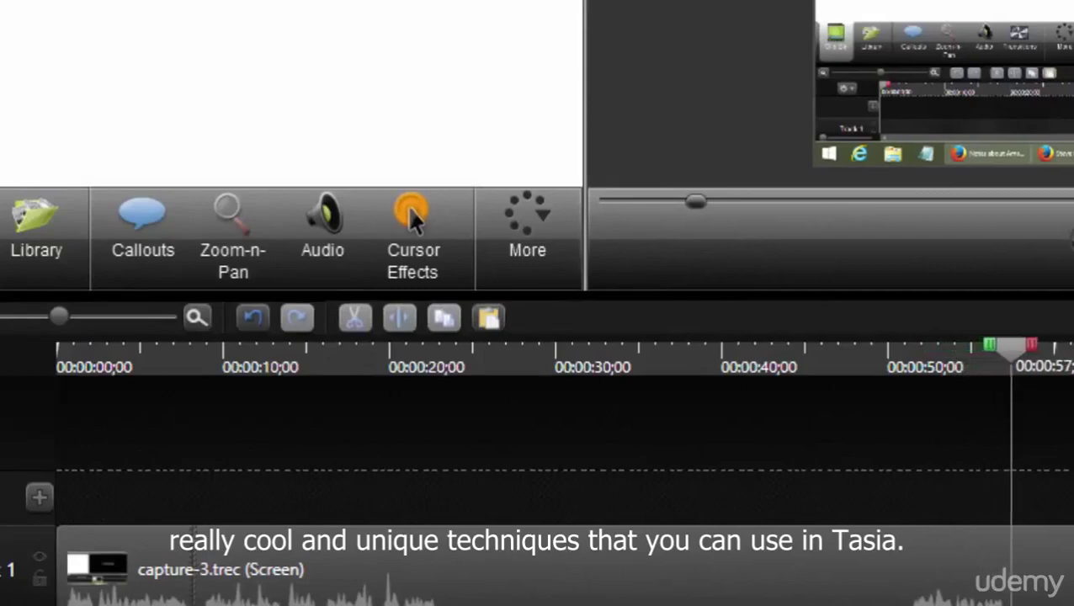
left_click_drag(1031, 356, 1010, 358)
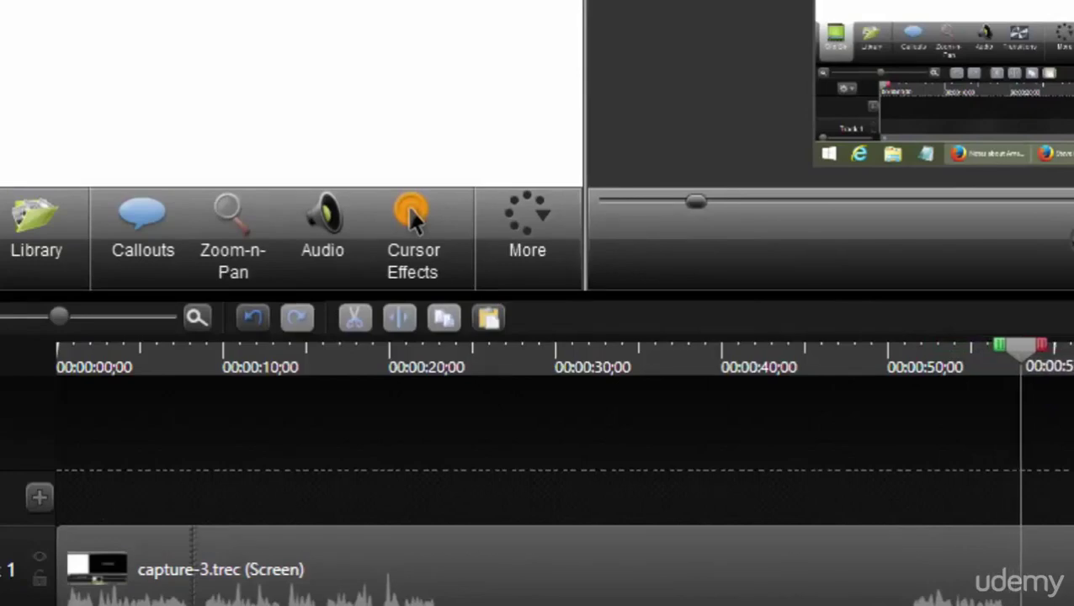
left_click_drag(1036, 349, 1005, 354)
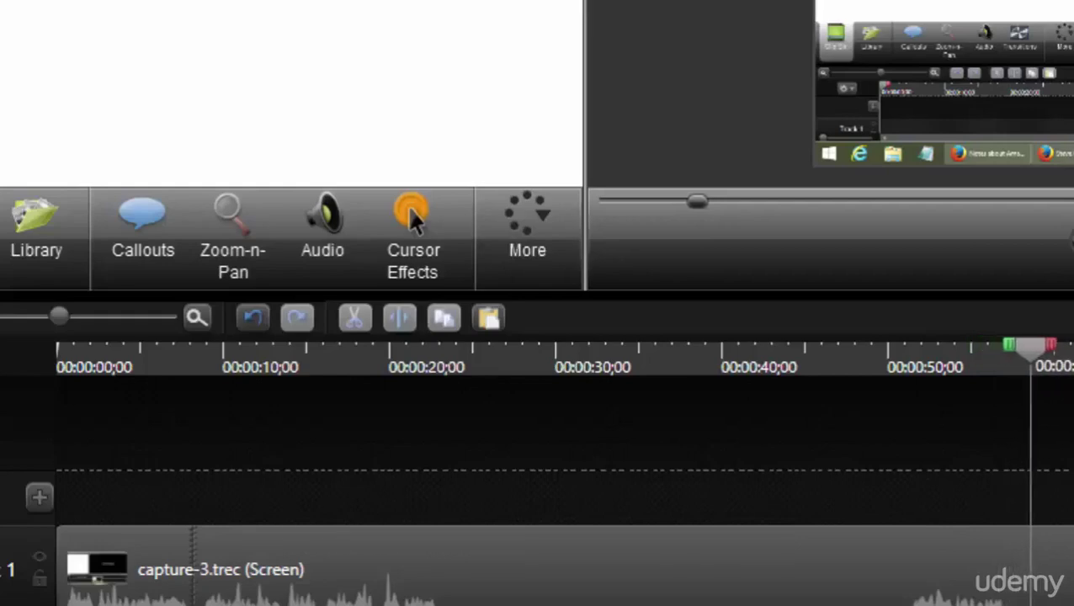
mouse_move(1035, 355)
left_mouse_down()
mouse_move(1016, 355)
mouse_move(1049, 354)
left_mouse_up()
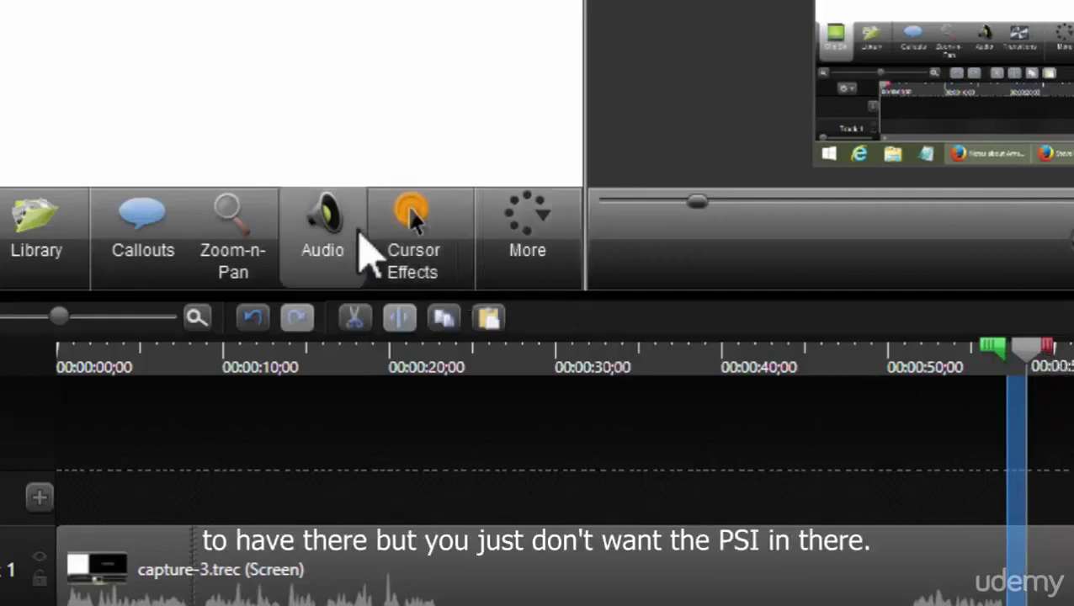
left_click(326, 232)
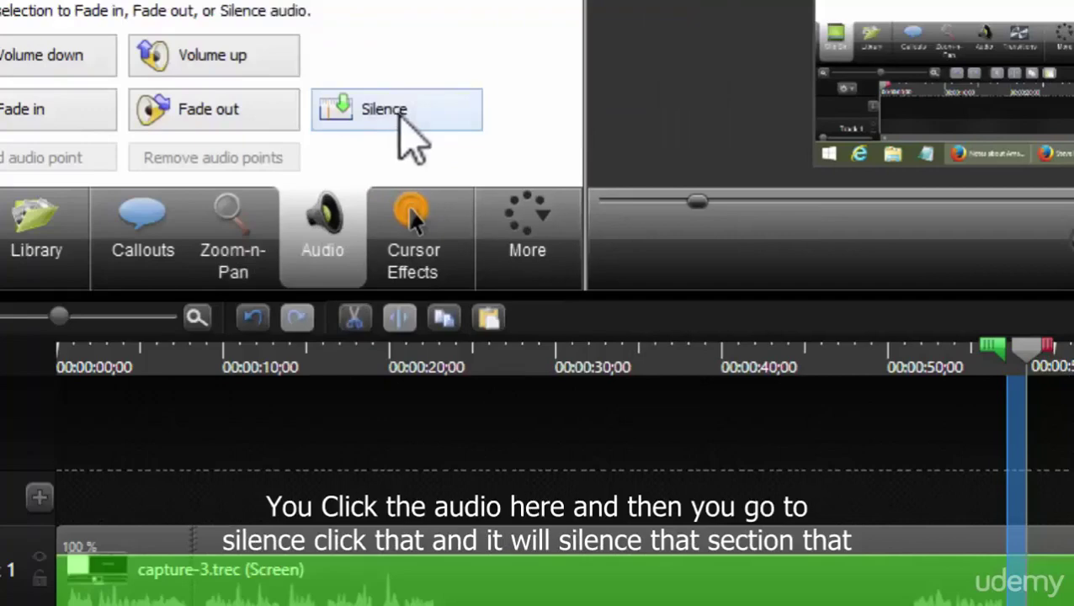
left_click(401, 117)
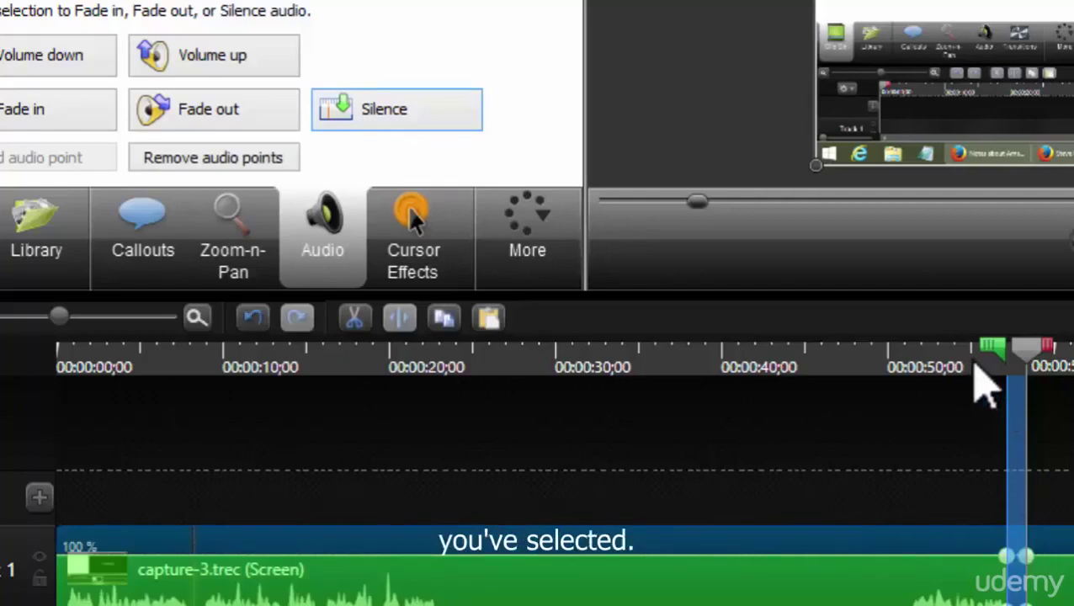
left_click(974, 365)
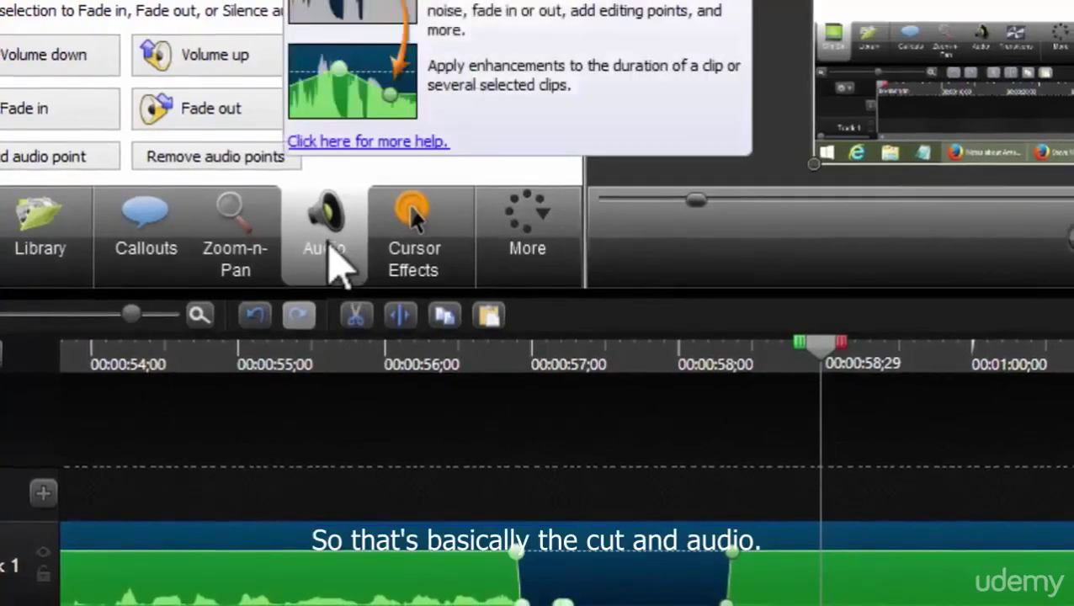
- Raise the audio volume by four increments in the section from about 00:00:55;25 to 00:00:56;28
left_click_drag(830, 352, 689, 362)
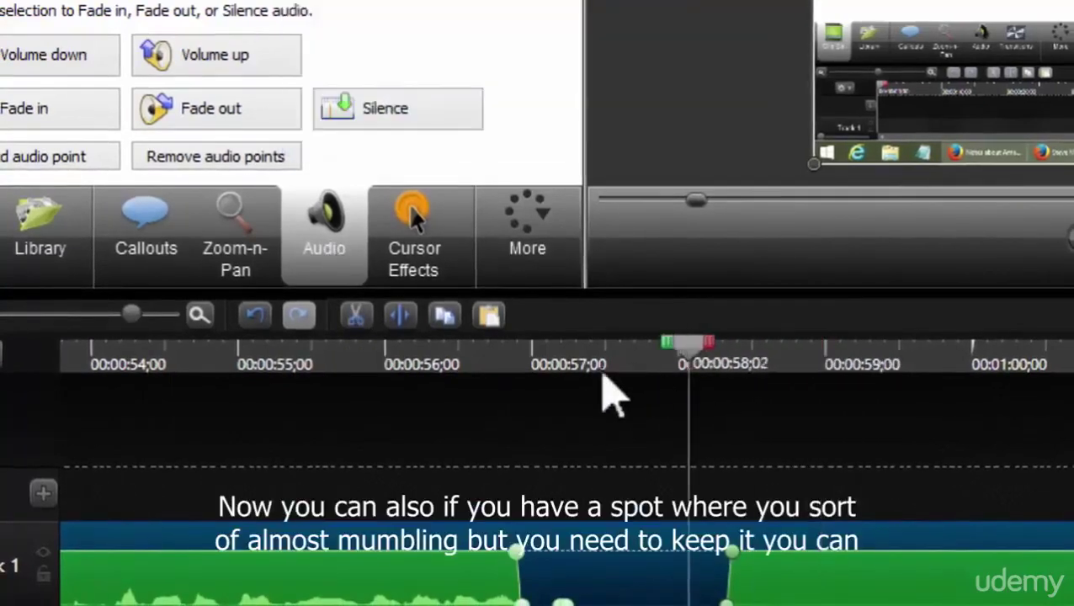
left_click_drag(602, 377, 359, 417)
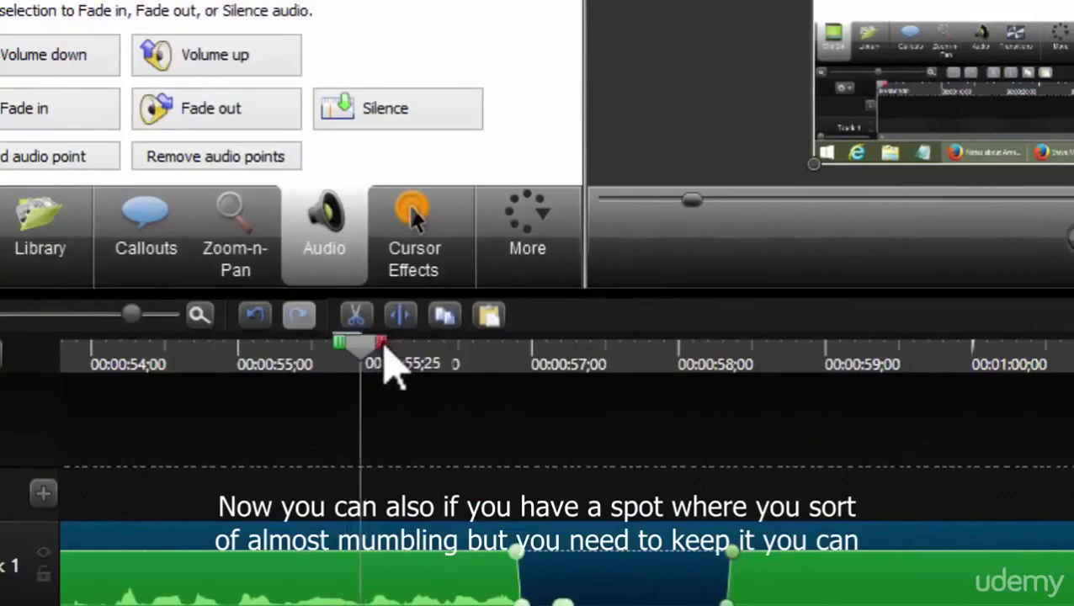
left_click_drag(385, 352, 548, 377)
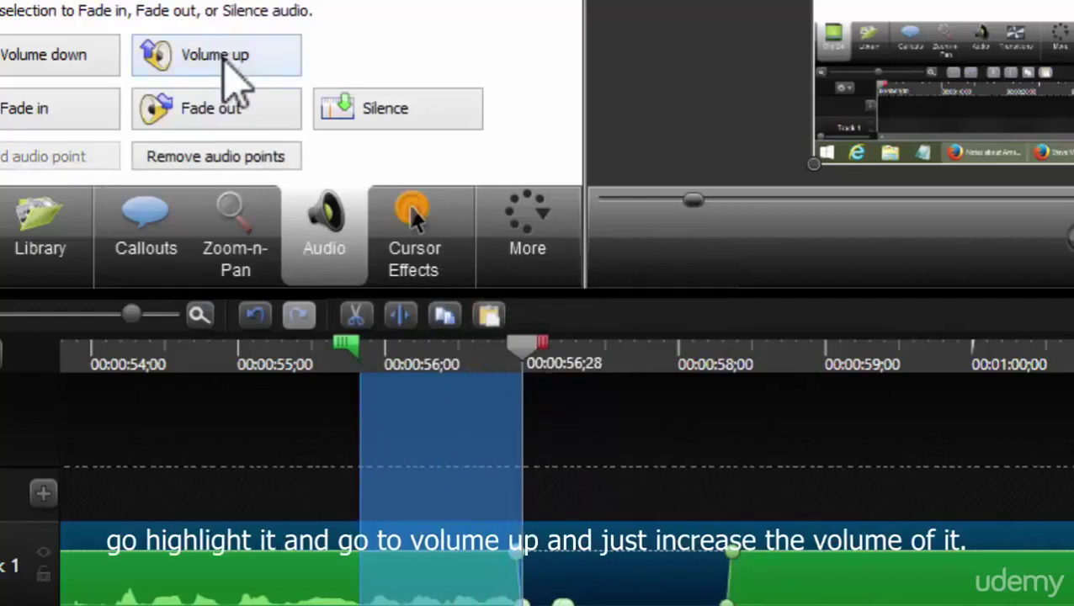
left_click(224, 59)
left_click(224, 59)
left_click(224, 59)
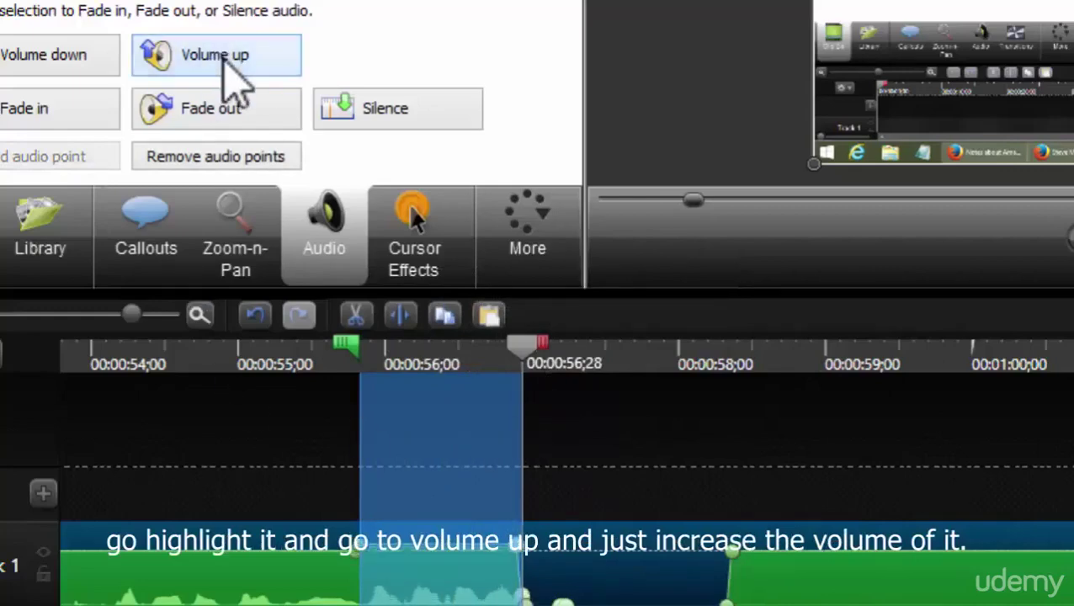
left_click(224, 59)
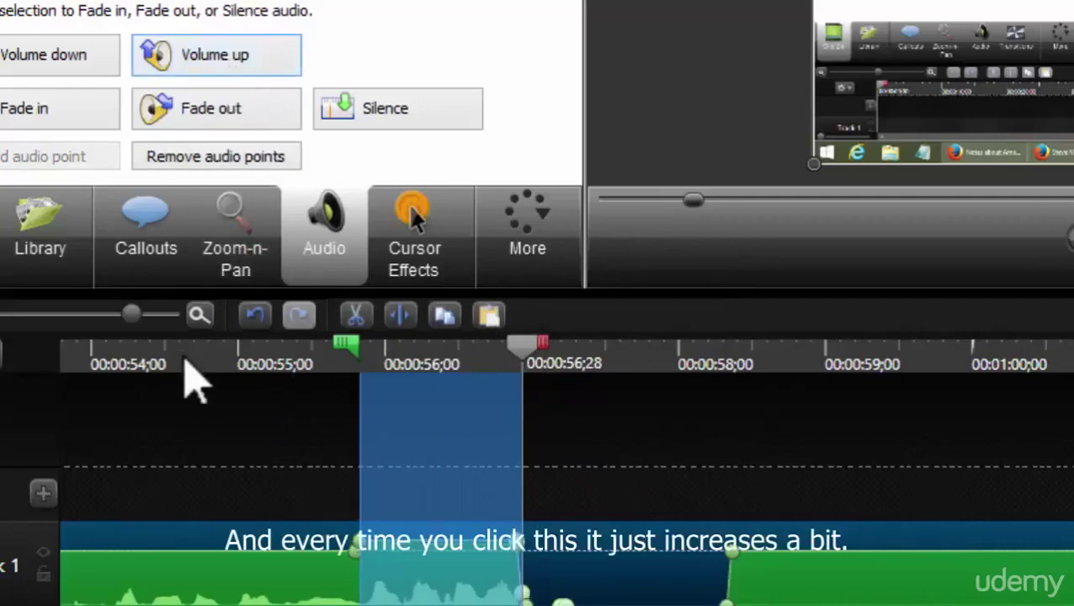
left_click(186, 362)
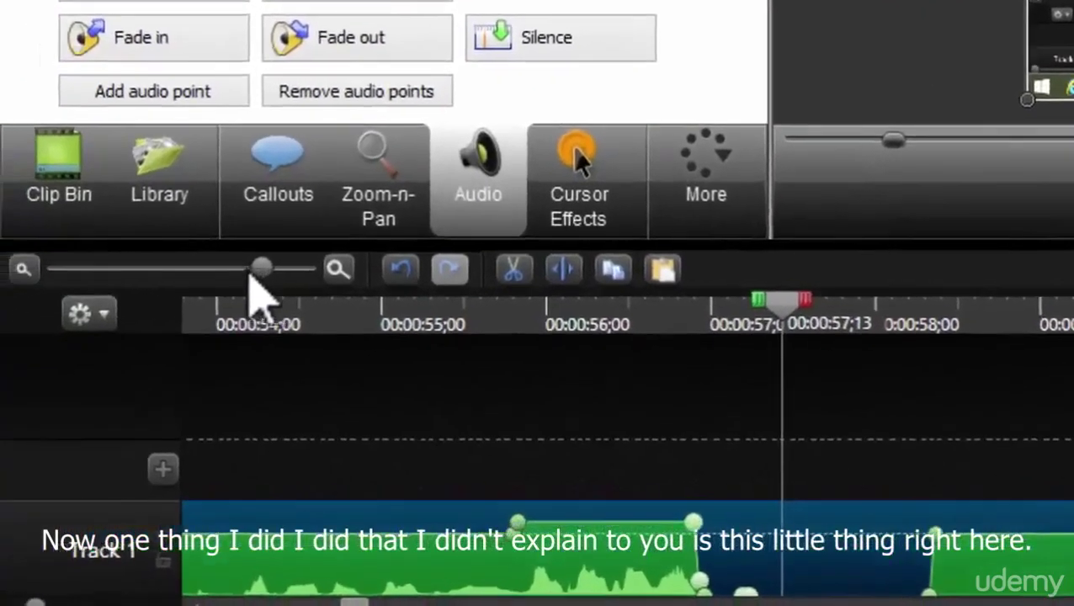
- Try cutting the spoken word from about 00:00:56;04 to 00:00:56;28, play the result, and undo the cut
left_click_drag(263, 269, 227, 268)
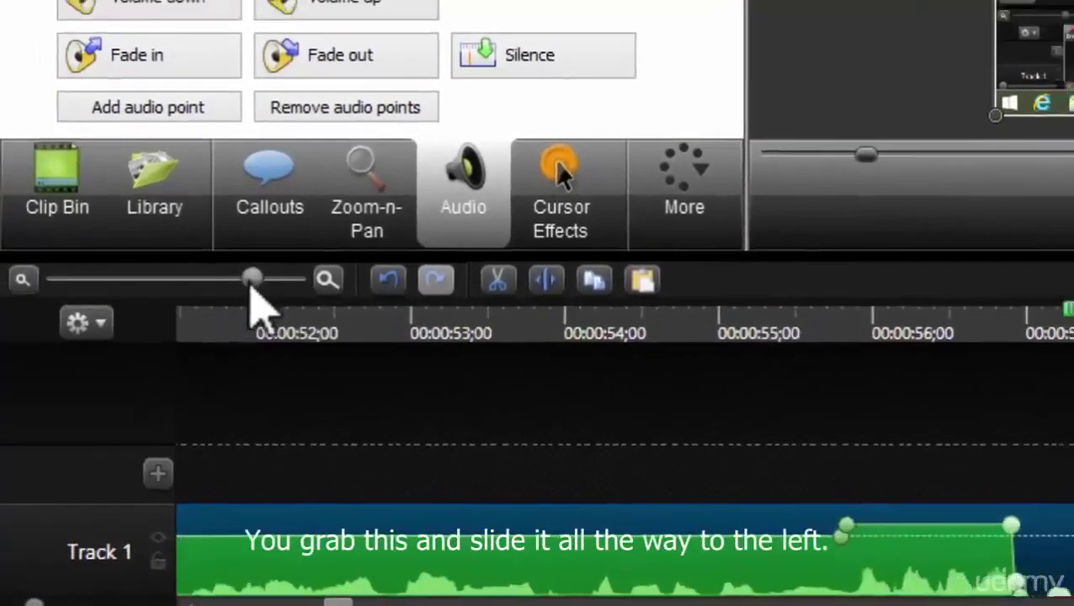
left_click_drag(121, 425, 14, 424)
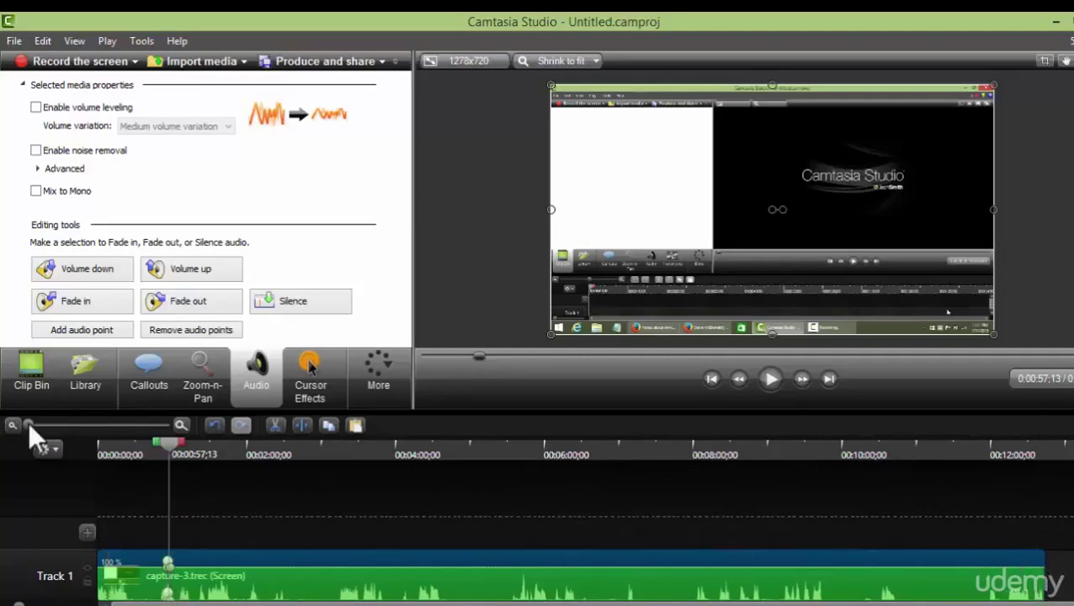
left_click_drag(31, 424, 105, 421)
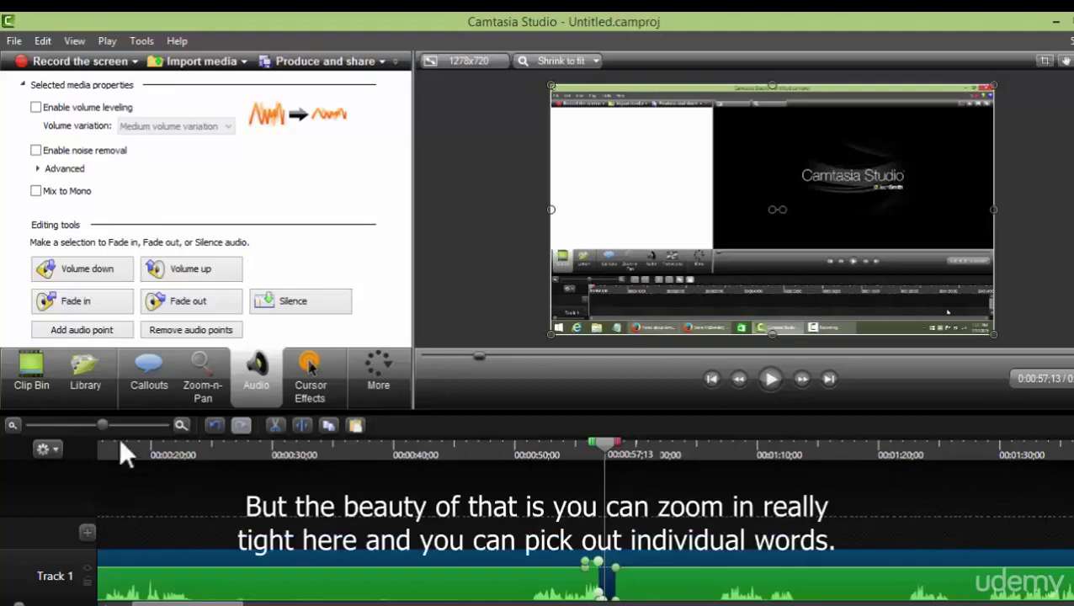
left_click_drag(104, 423, 147, 424)
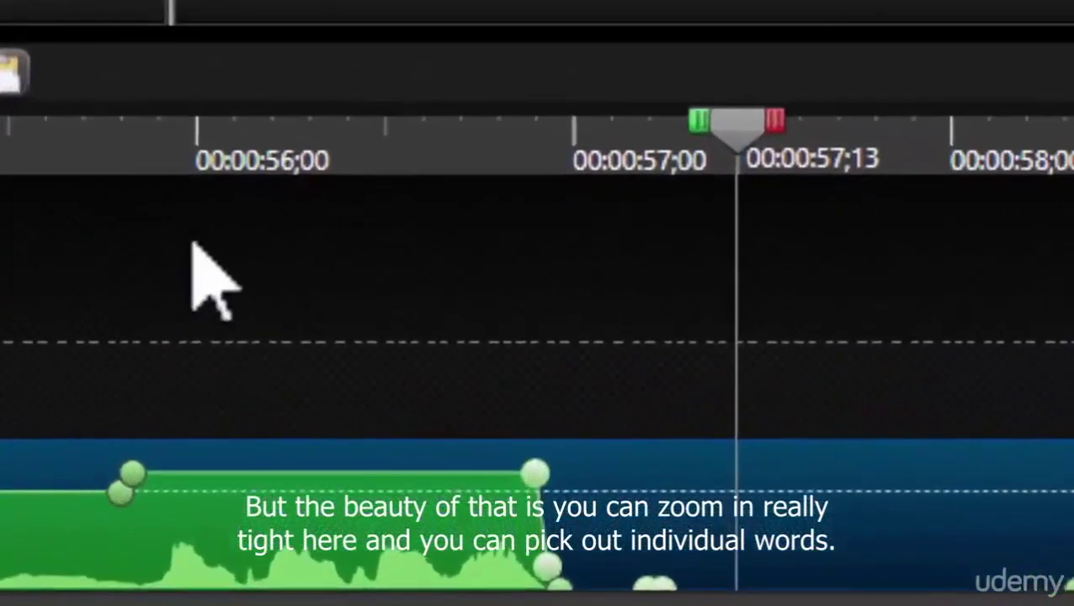
left_click_drag(748, 135, 470, 221)
left_click_drag(491, 135, 588, 149)
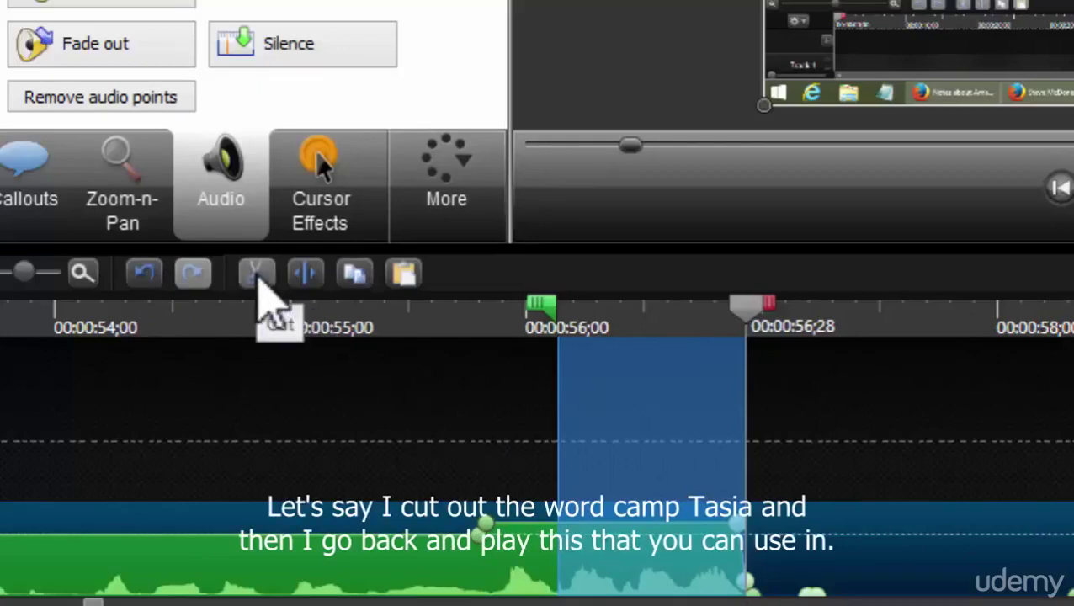
left_click(259, 281)
left_click(256, 337)
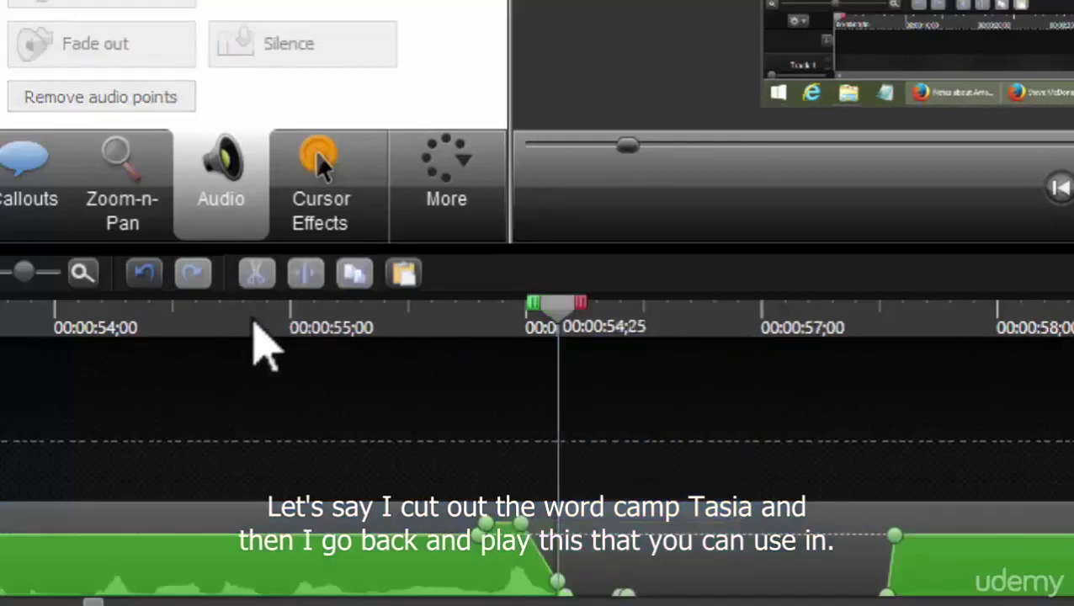
key("space")
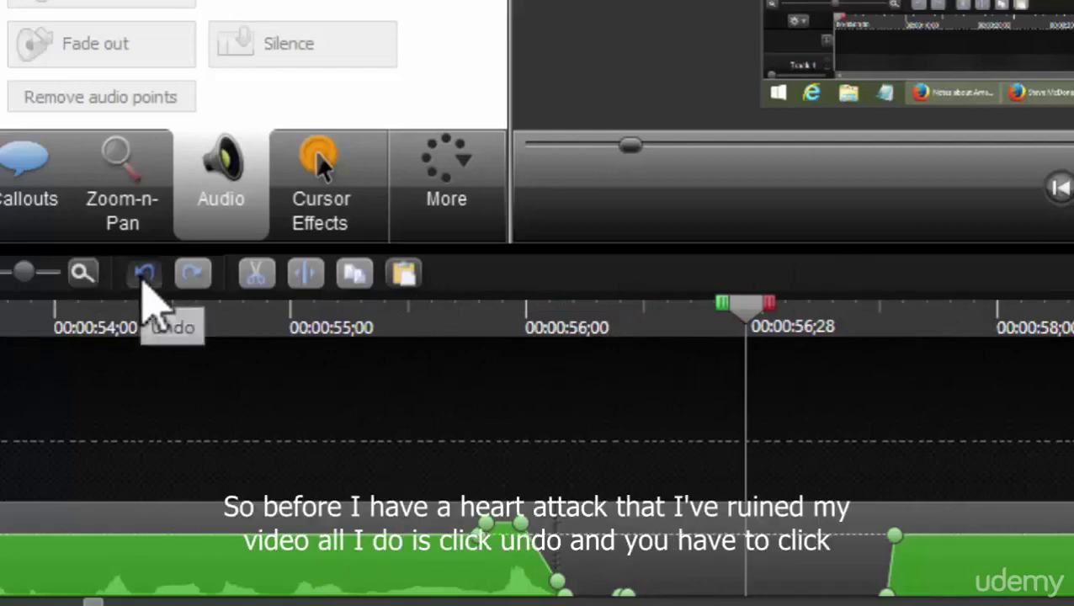
left_click(143, 280)
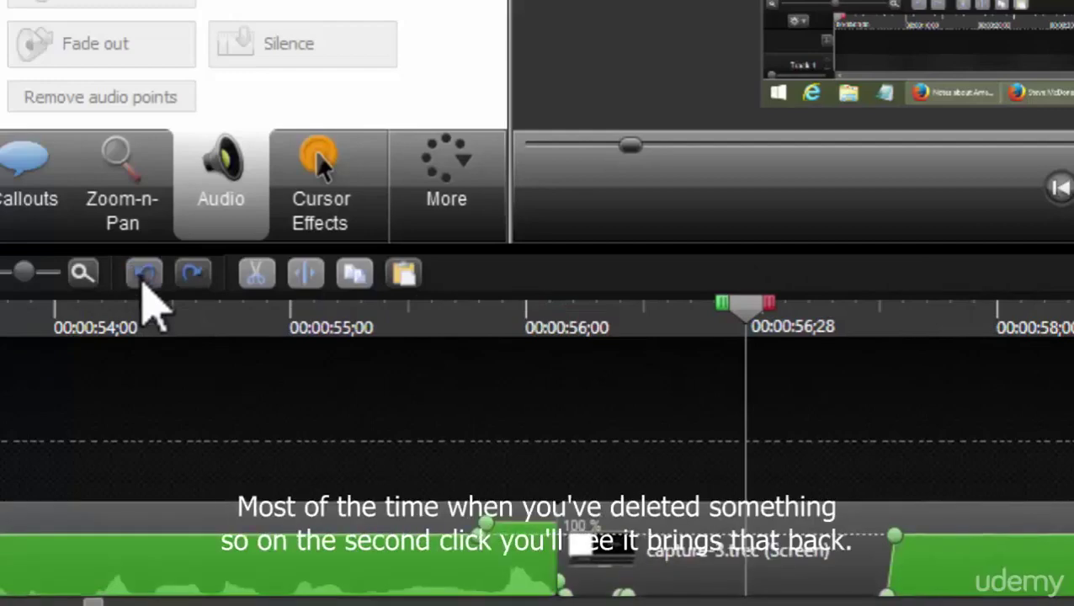
left_click(143, 283)
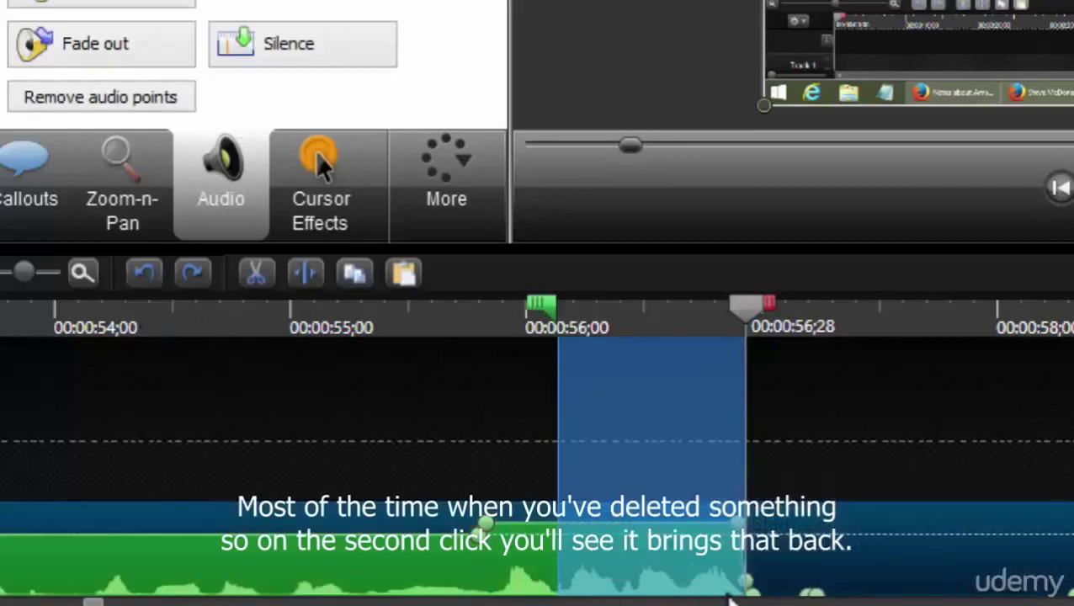
- Add a Zoom-n-Pan at 00:00:56;28 that frames the black preview area with the Camtasia Studio logo
left_click(130, 205)
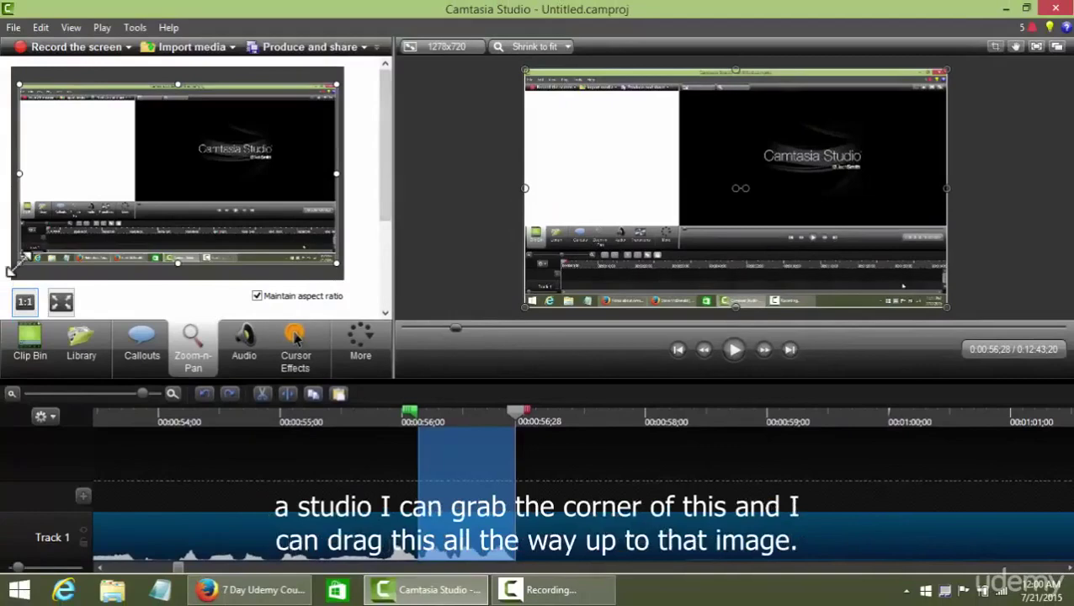
left_click_drag(12, 270, 126, 192)
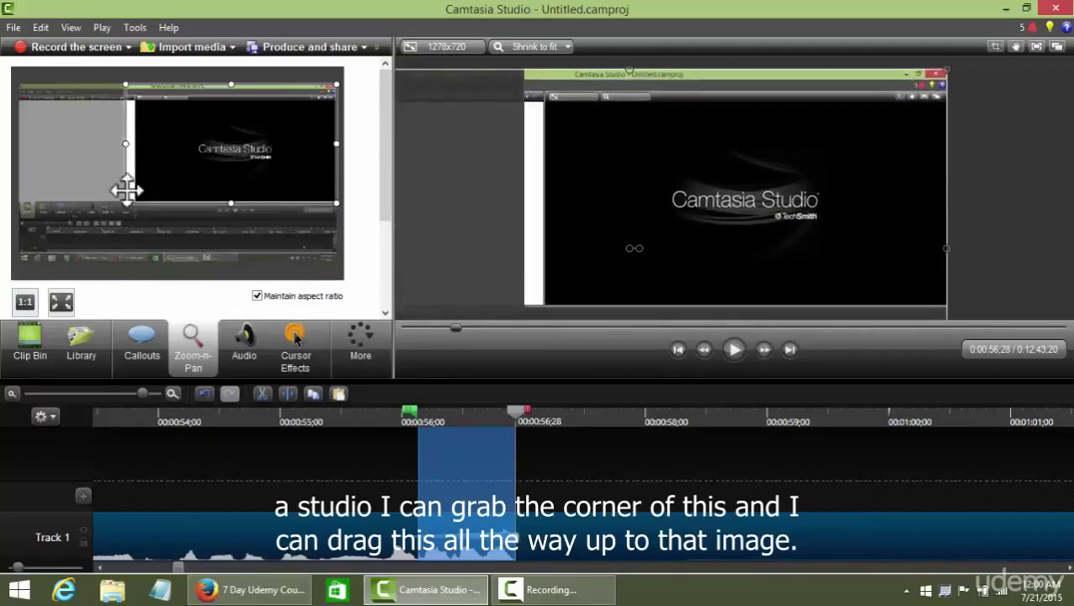
left_click_drag(128, 86, 133, 99)
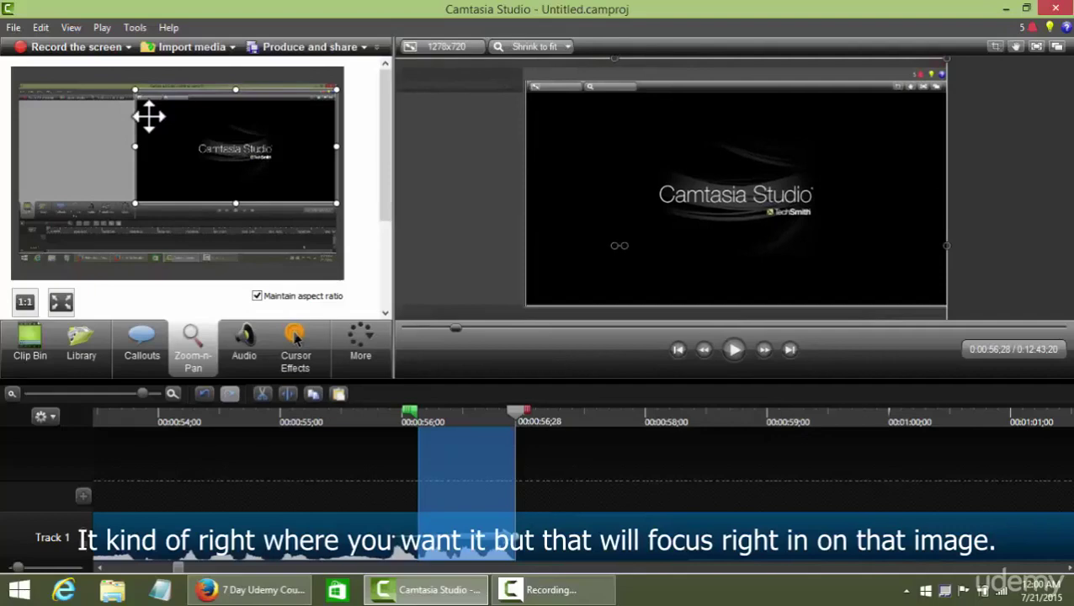
- Check the zoom by scrubbing between about 00:00:55;18 and 00:00:57;12 and playing through its animation
left_click(573, 491)
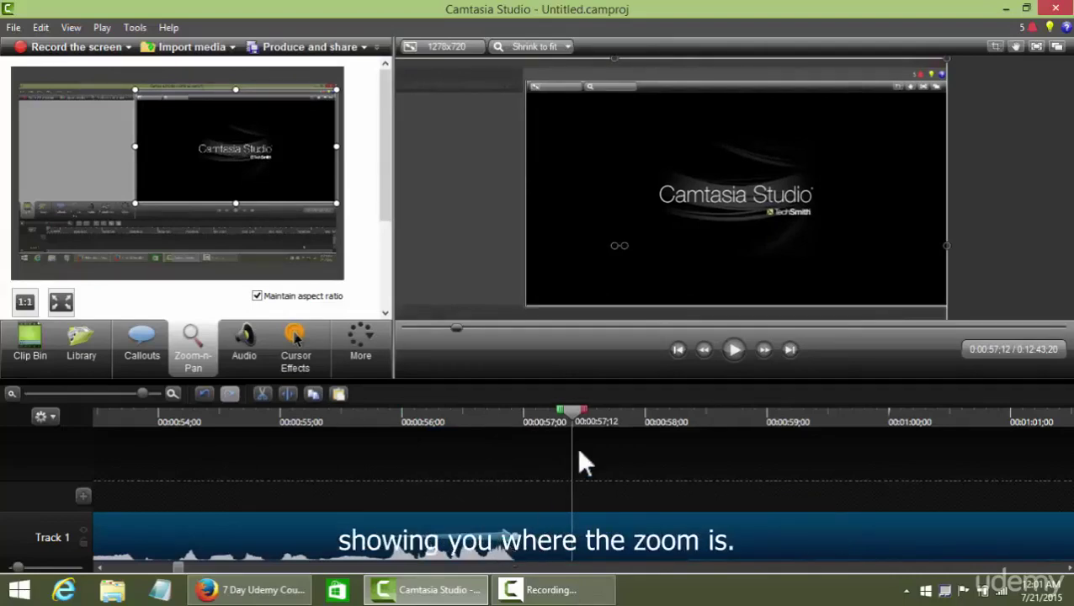
left_click(372, 423)
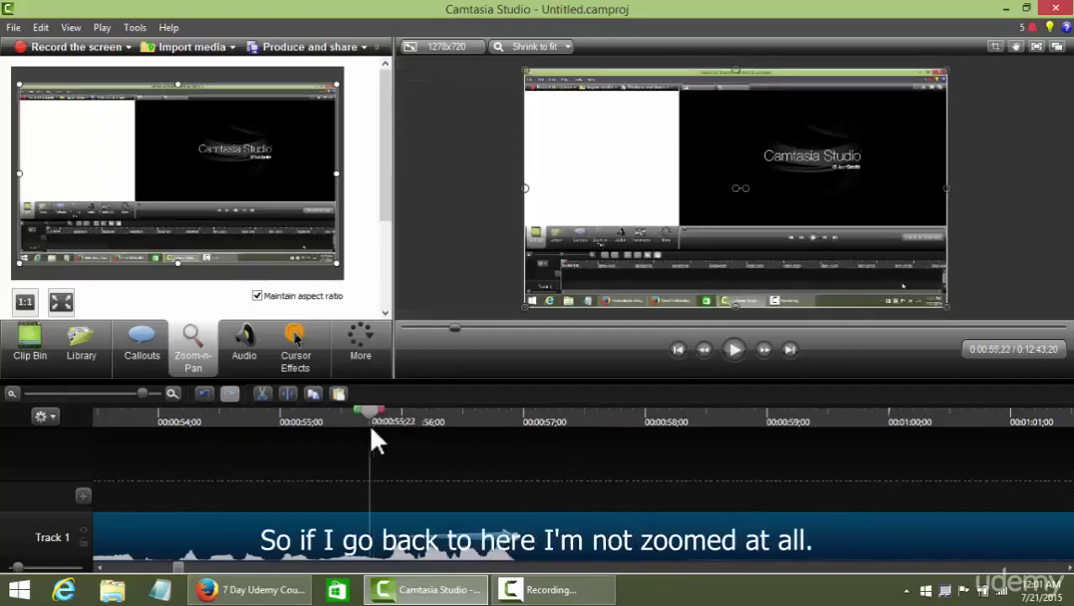
left_click_drag(372, 431, 551, 457)
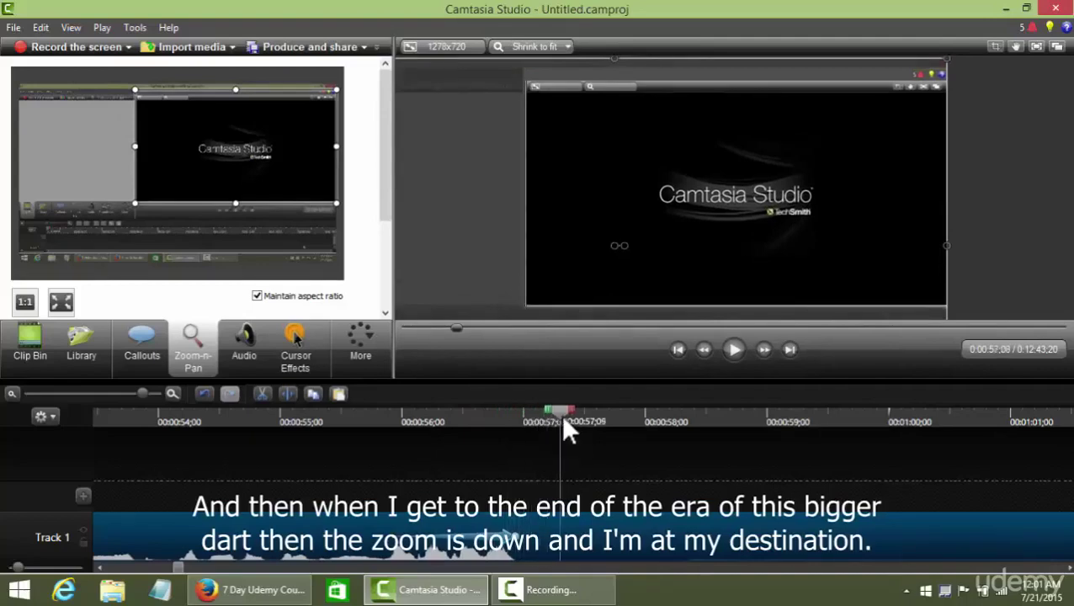
left_click_drag(564, 419, 347, 424)
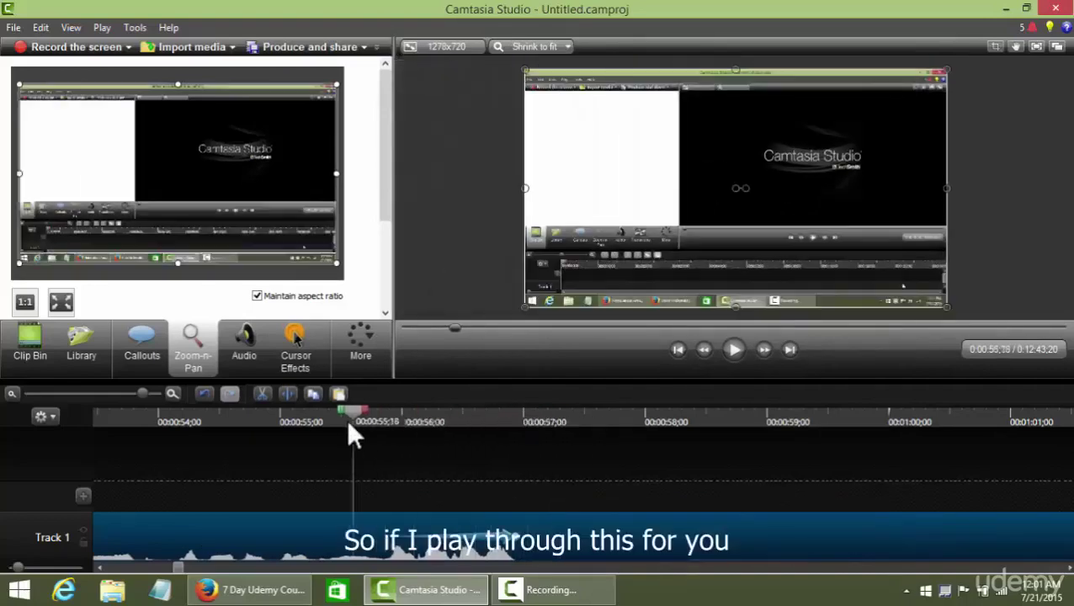
left_click(734, 352)
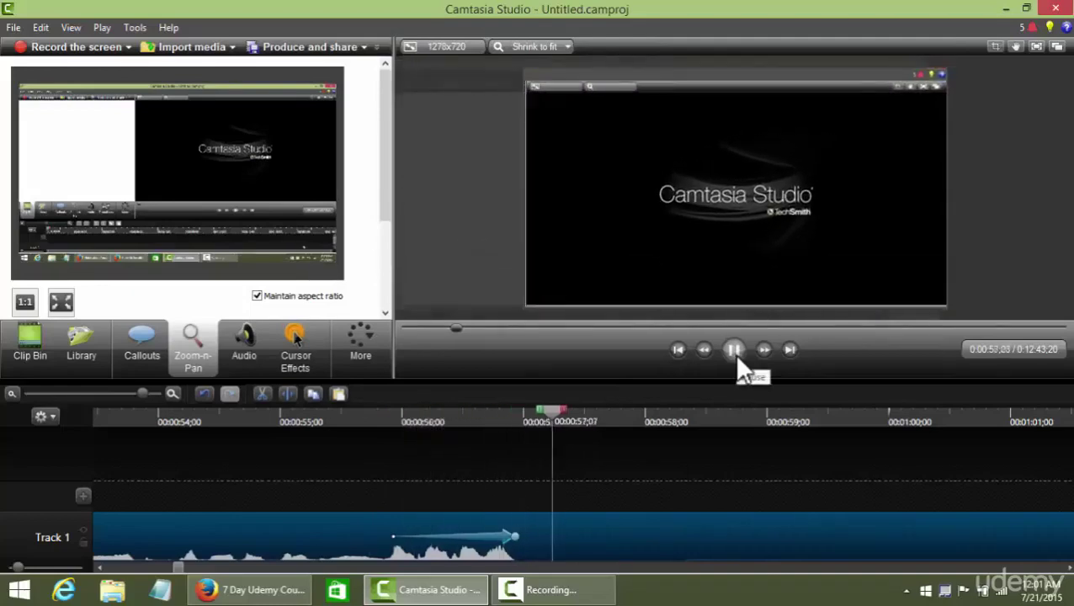
left_click(734, 351)
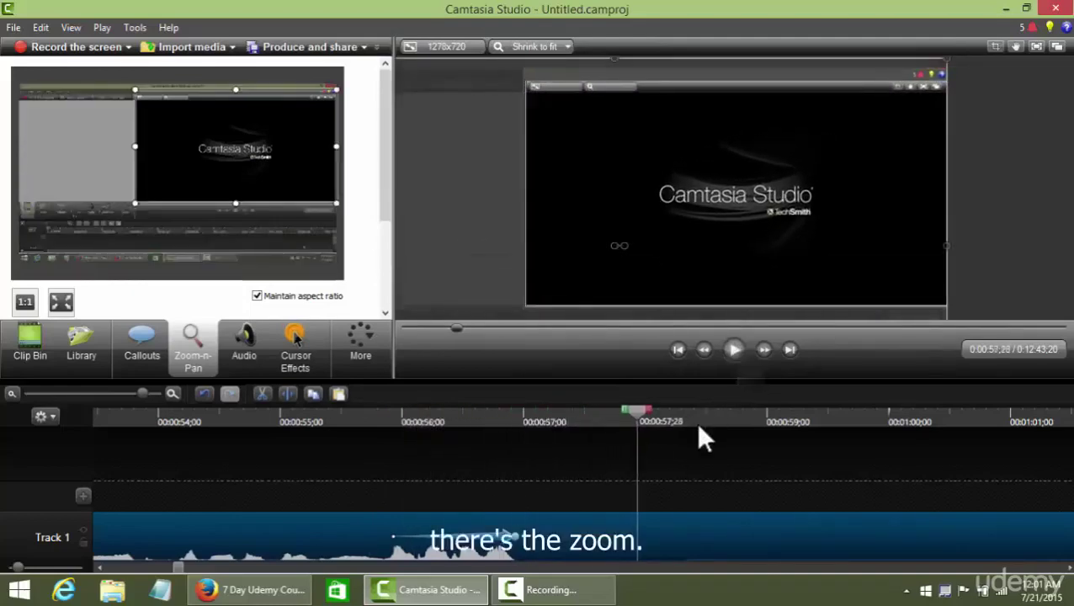
- Stretch the end of the zoom animation to about 00:00:58;07 to slow it down, and play it from before its start
left_click_drag(522, 535, 670, 533)
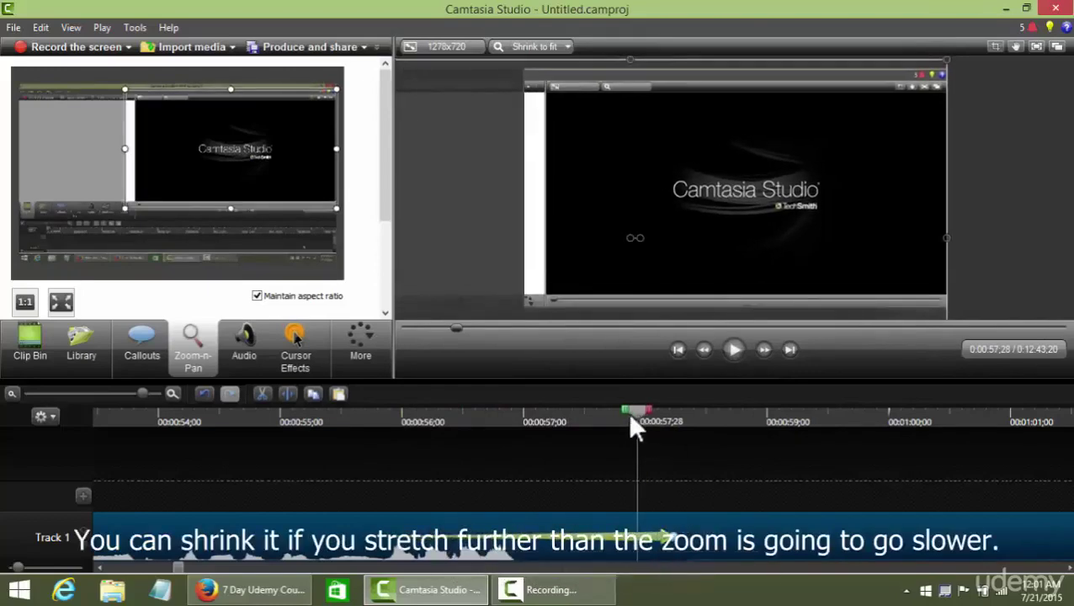
left_click_drag(635, 421, 387, 421)
left_click(735, 351)
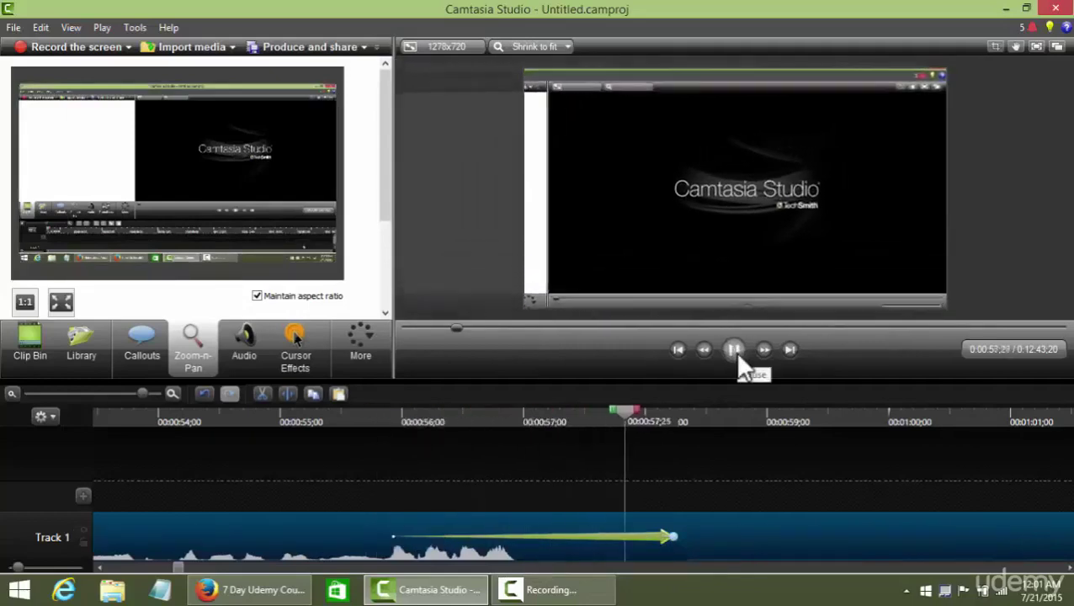
left_click(734, 350)
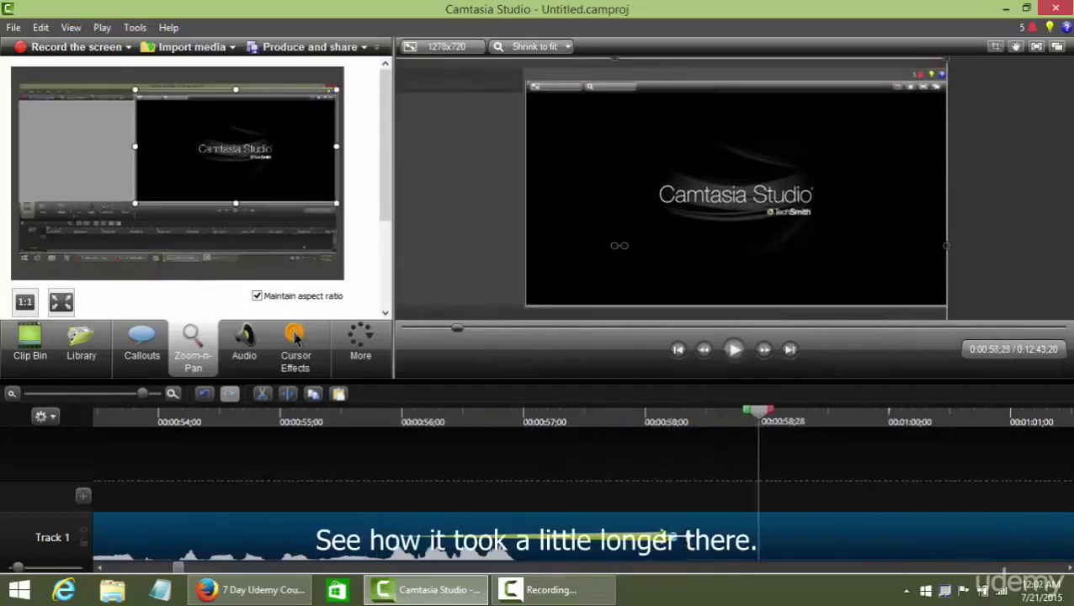
- Shorten the zoom animation to a duration of 00:00:00;07 to speed it up, and play it
left_click_drag(673, 536, 443, 539)
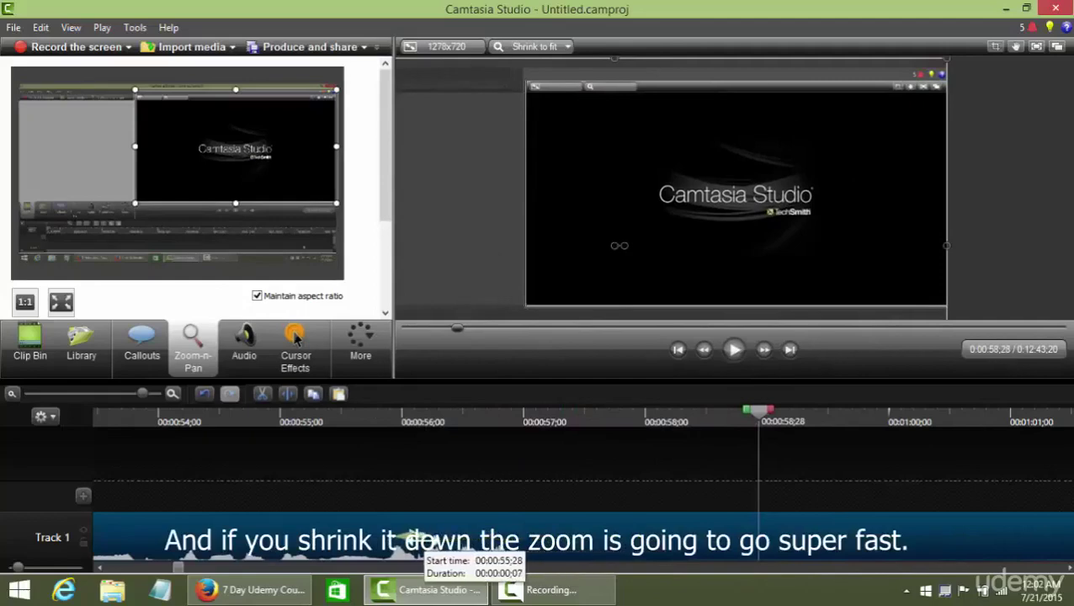
left_click(368, 418)
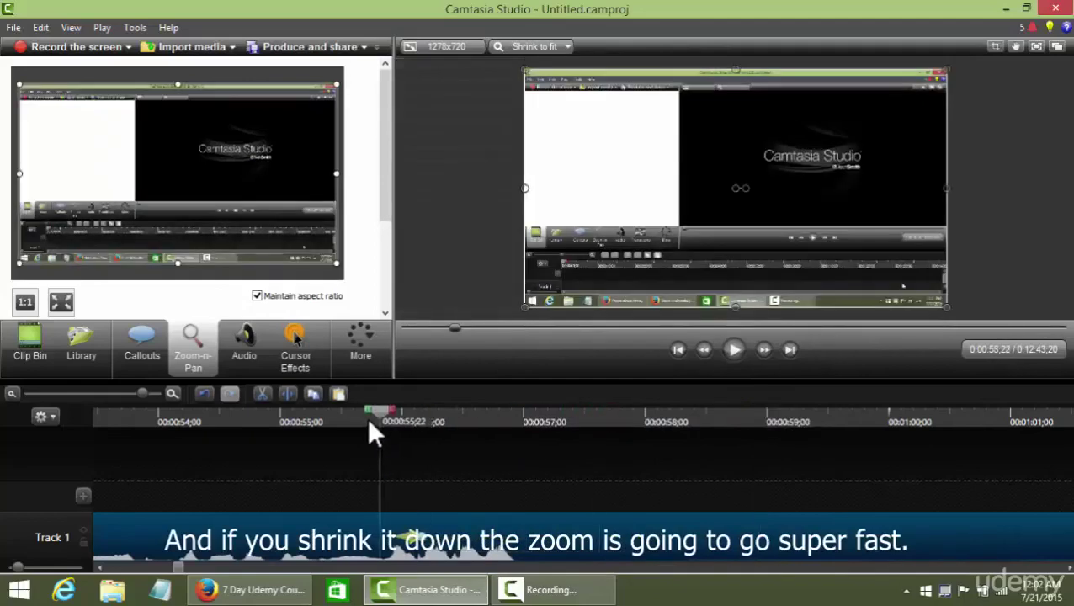
left_click(735, 351)
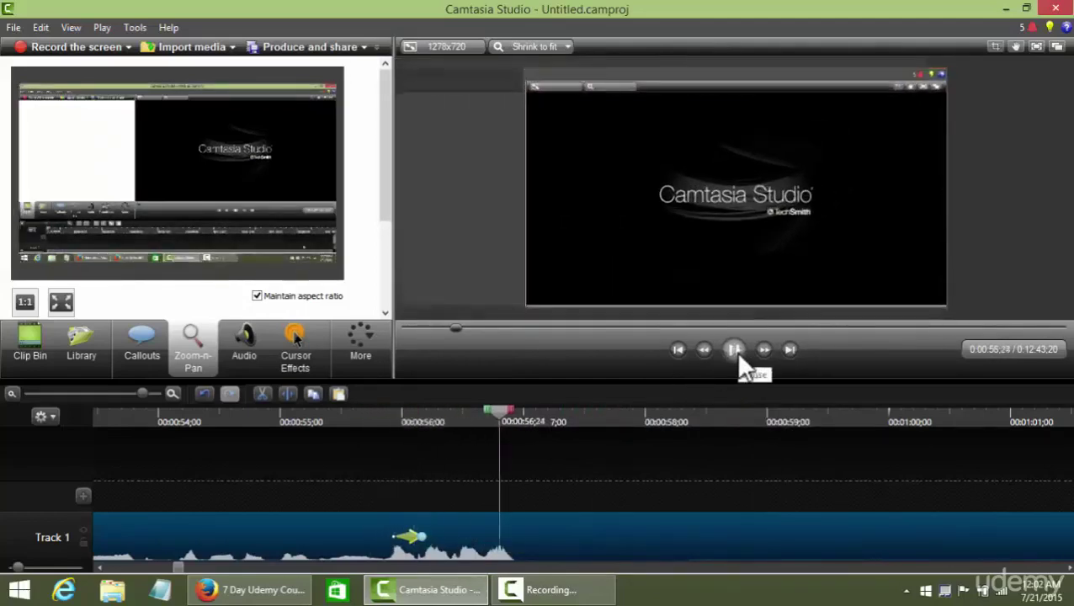
left_click(735, 351)
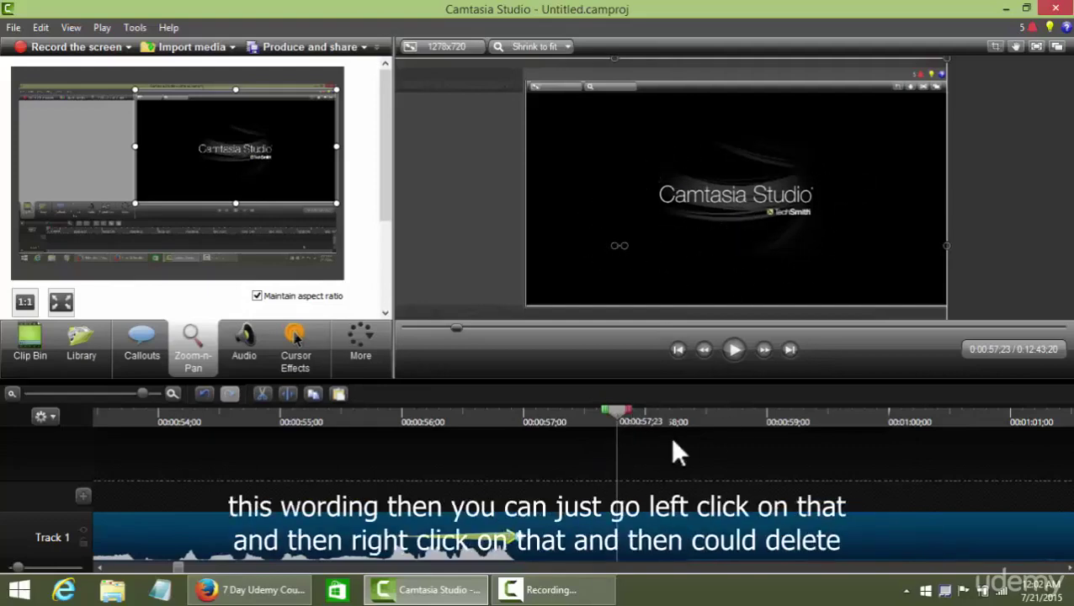
- Replace the existing zoom animation with a new Zoom-n-Pan at 00:00:55;27 that tightly frames the Camtasia Studio wording
right_click(476, 537)
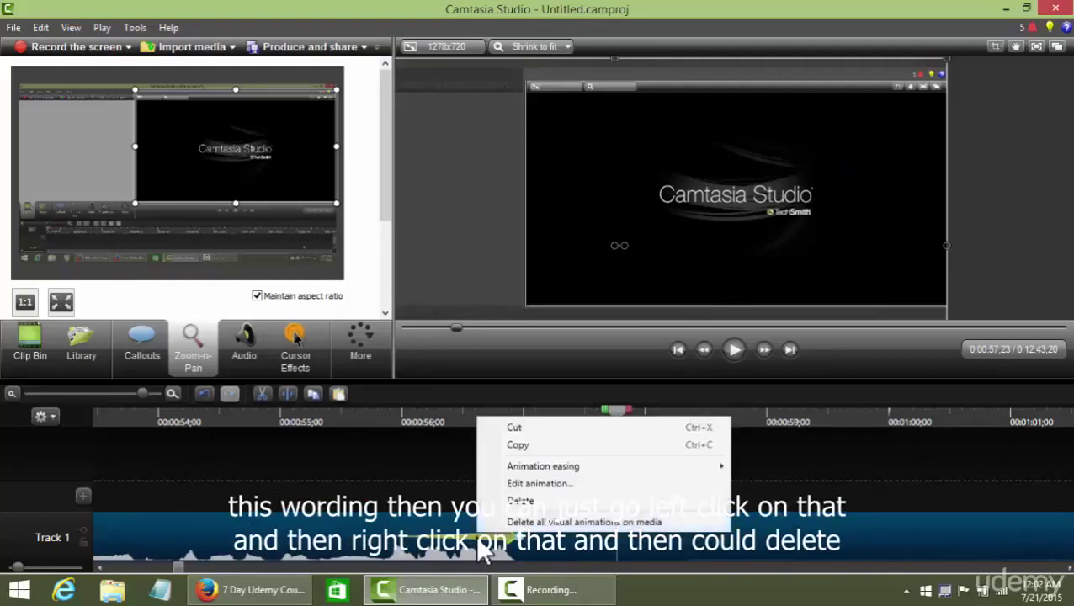
left_click(524, 502)
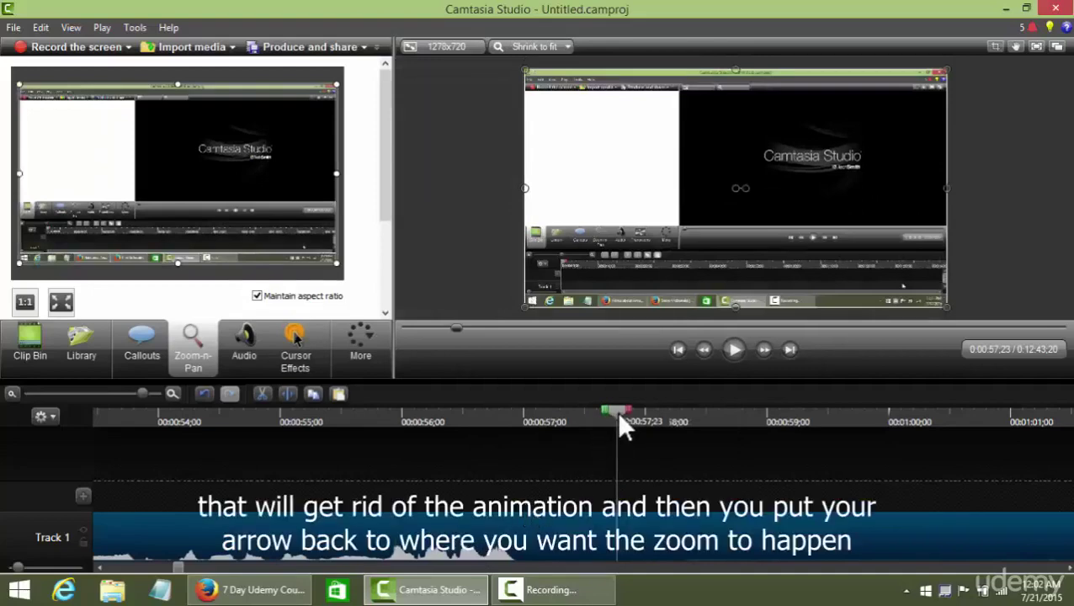
left_click_drag(620, 417, 570, 428)
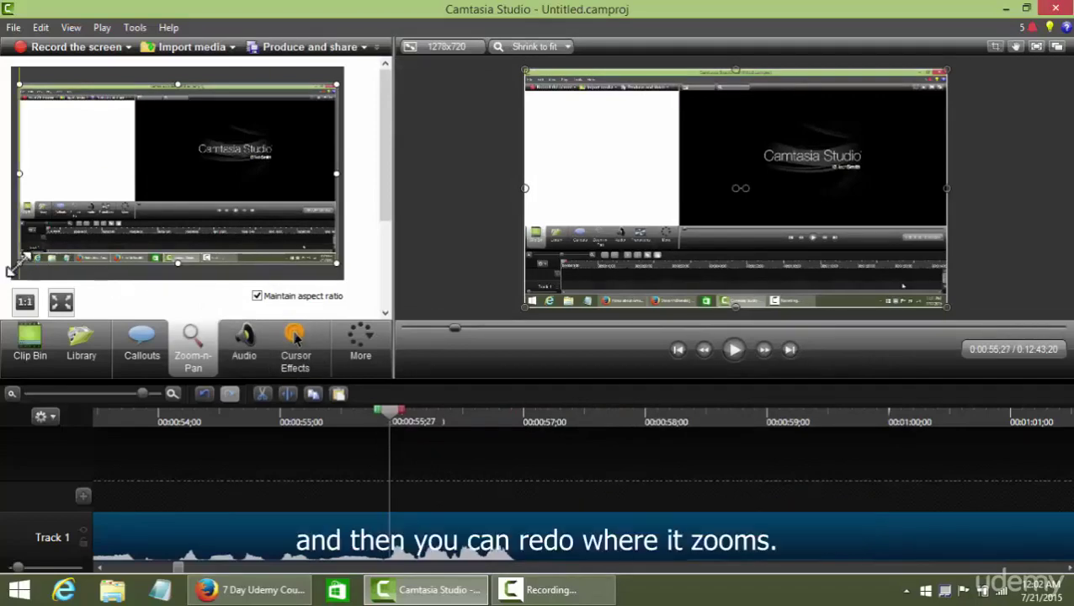
left_click_drag(19, 263, 205, 177)
left_click_drag(329, 89, 286, 136)
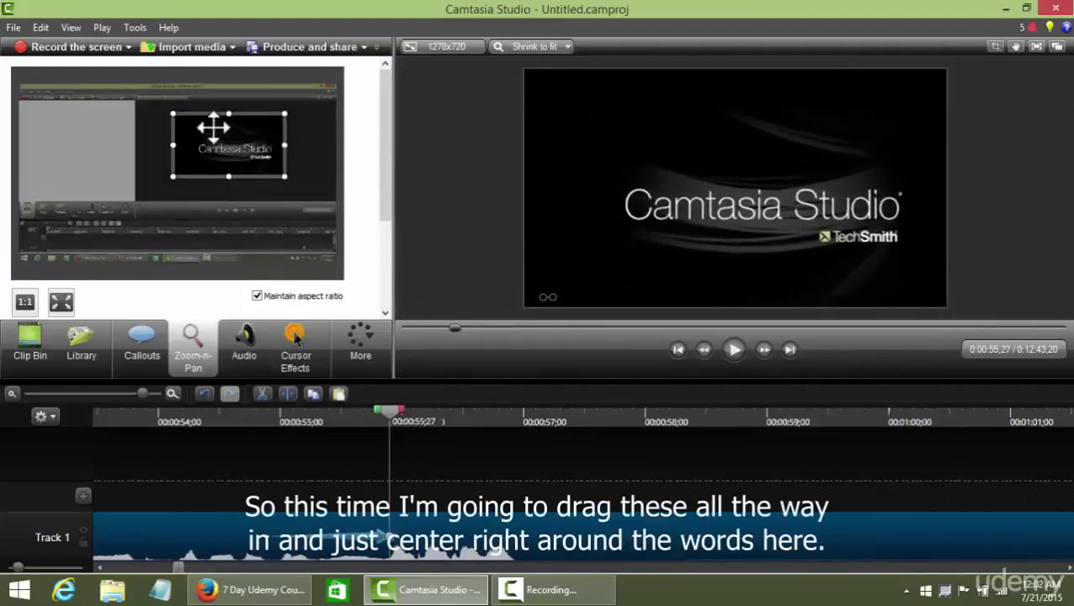
left_click_drag(173, 114, 189, 125)
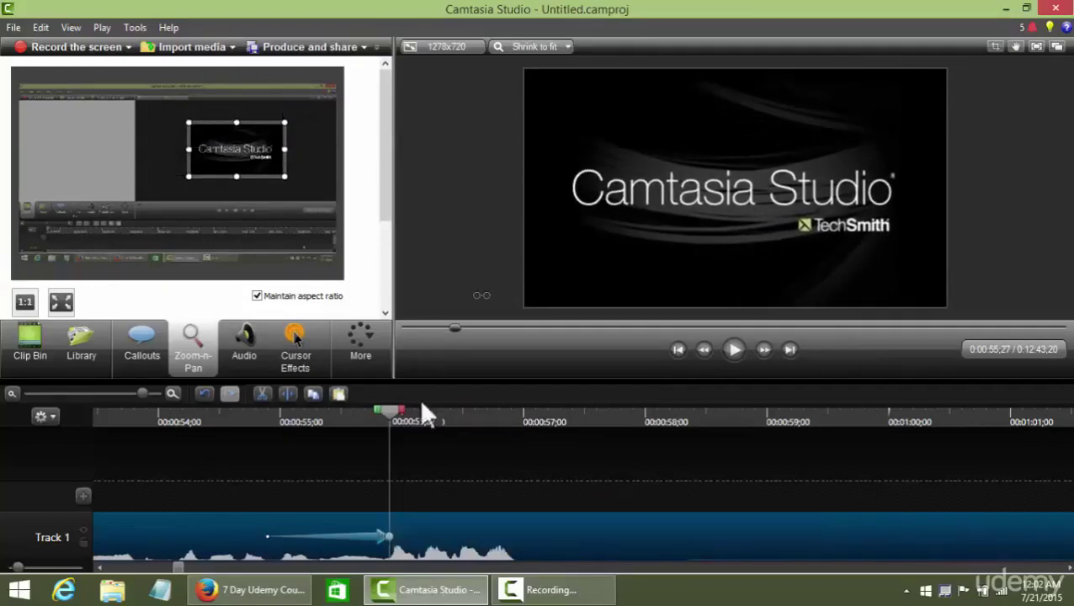
- Move the new zoom animation about one second later on the timeline and play it
left_click_drag(368, 545, 488, 548)
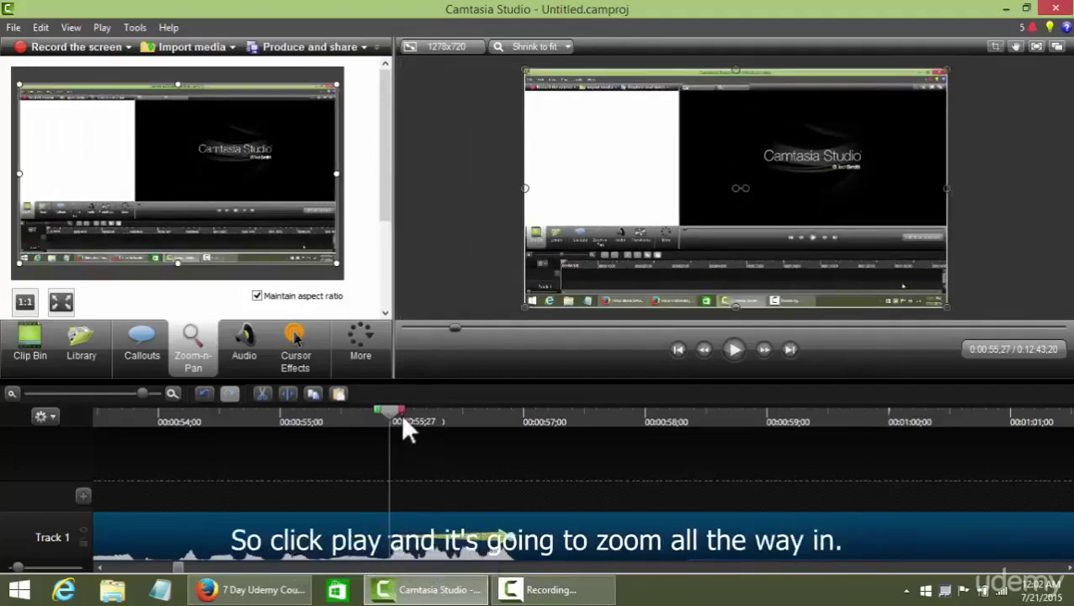
left_click(733, 350)
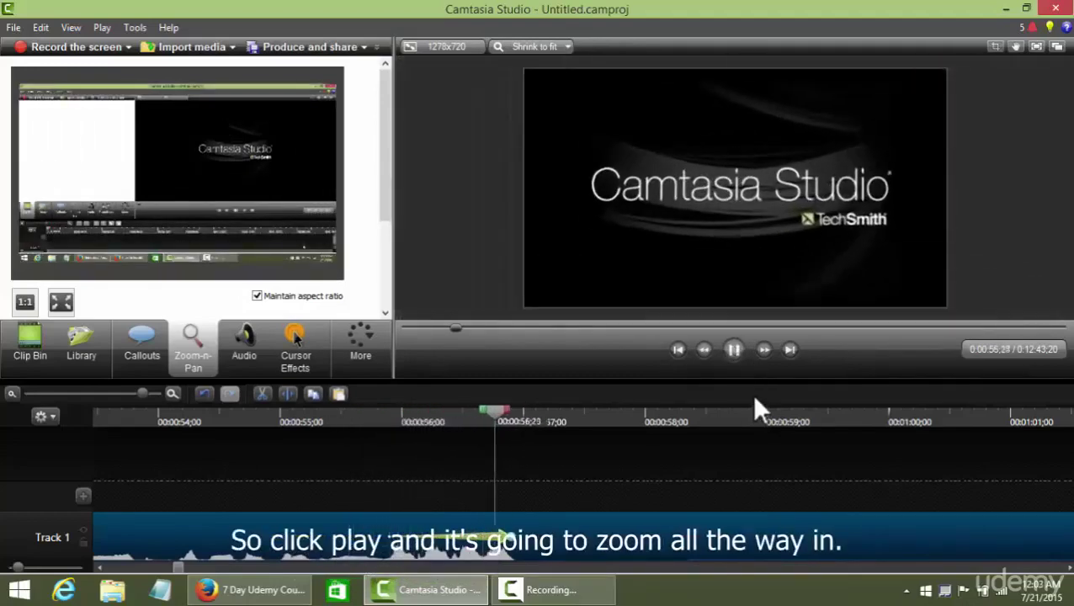
left_click(734, 350)
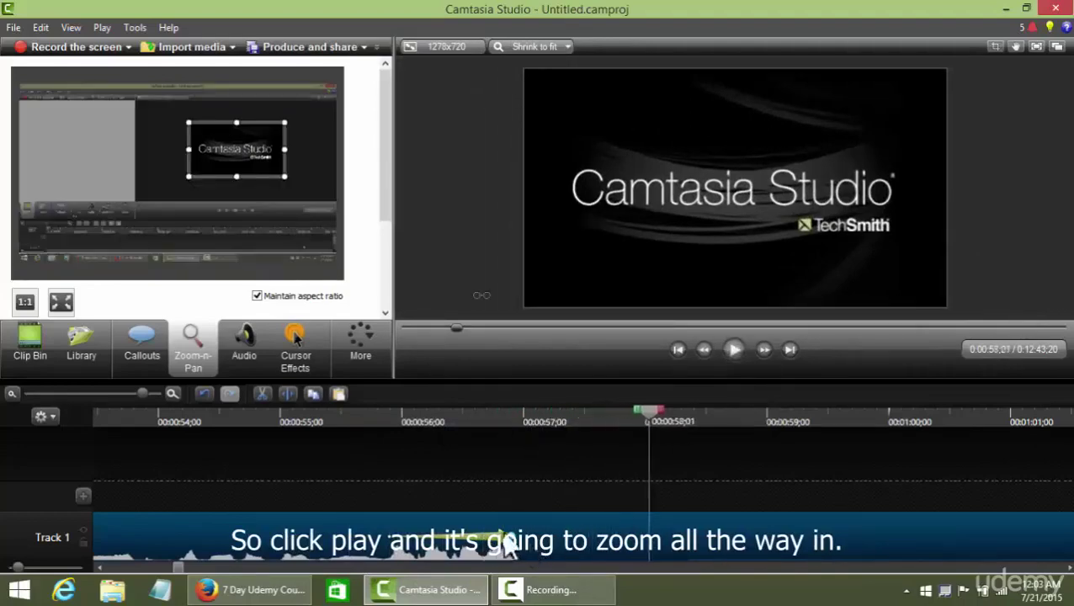
- Extend the zoom animation to run from about 00:00:55;14 to 00:00:57;15, and play it from 00:00:54;27
left_click_drag(507, 546, 581, 543)
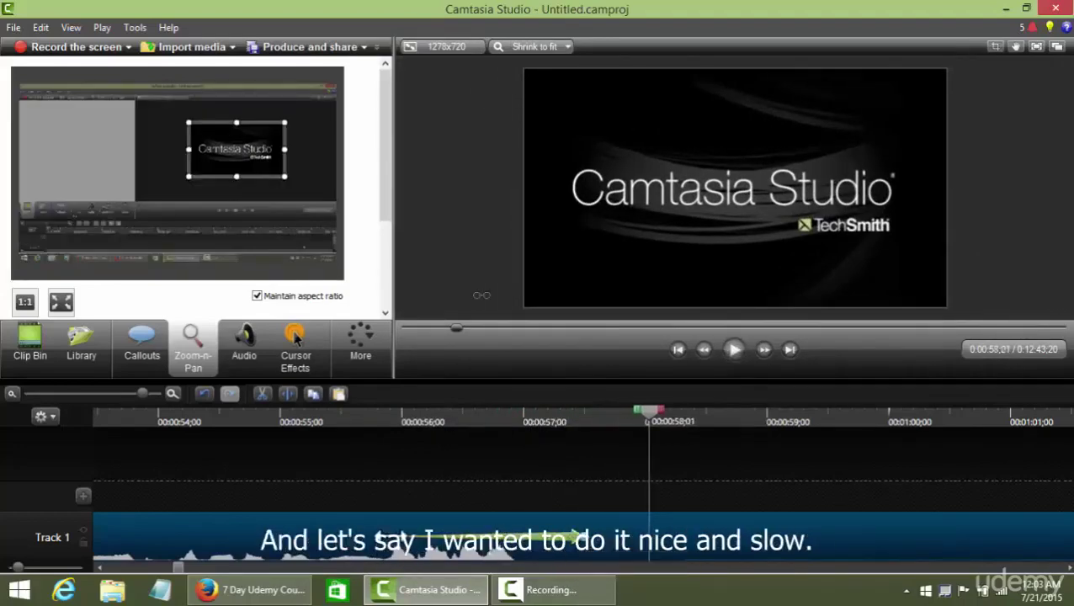
left_click_drag(375, 538, 336, 537)
left_click(269, 413)
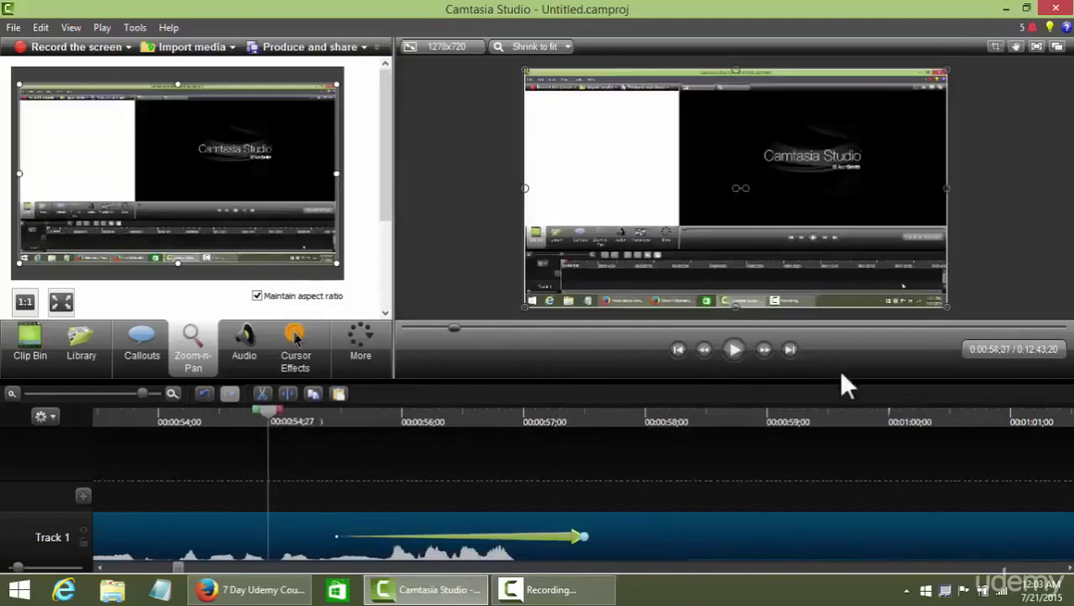
left_click(734, 350)
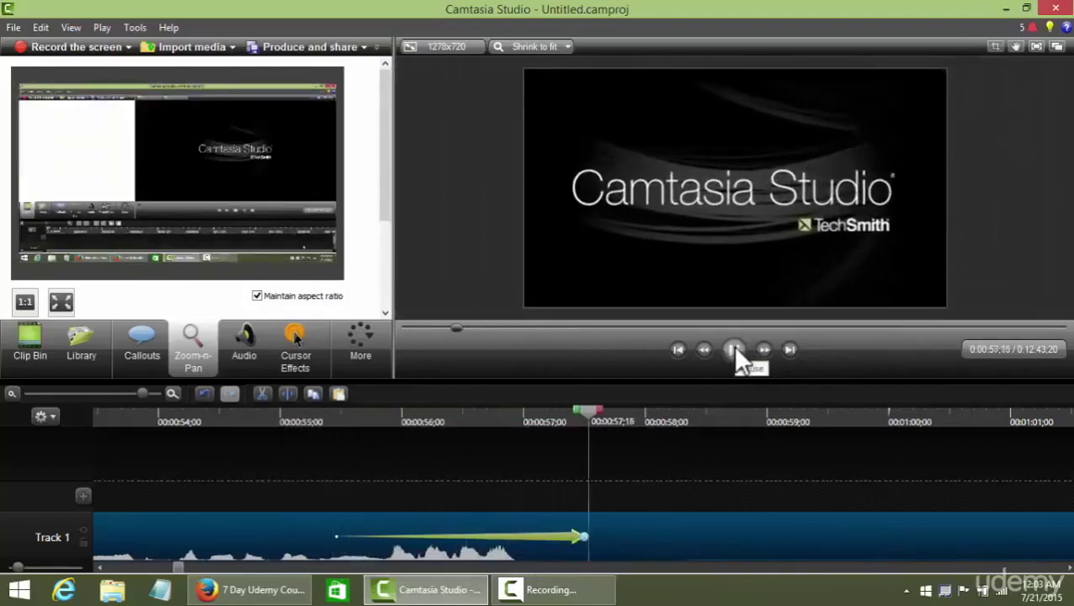
left_click(734, 349)
- Lengthen the zoom animation to a duration of 00:00:02;27 by extending its end, and play it from 00:00:55;09
left_click_drag(584, 539, 692, 539)
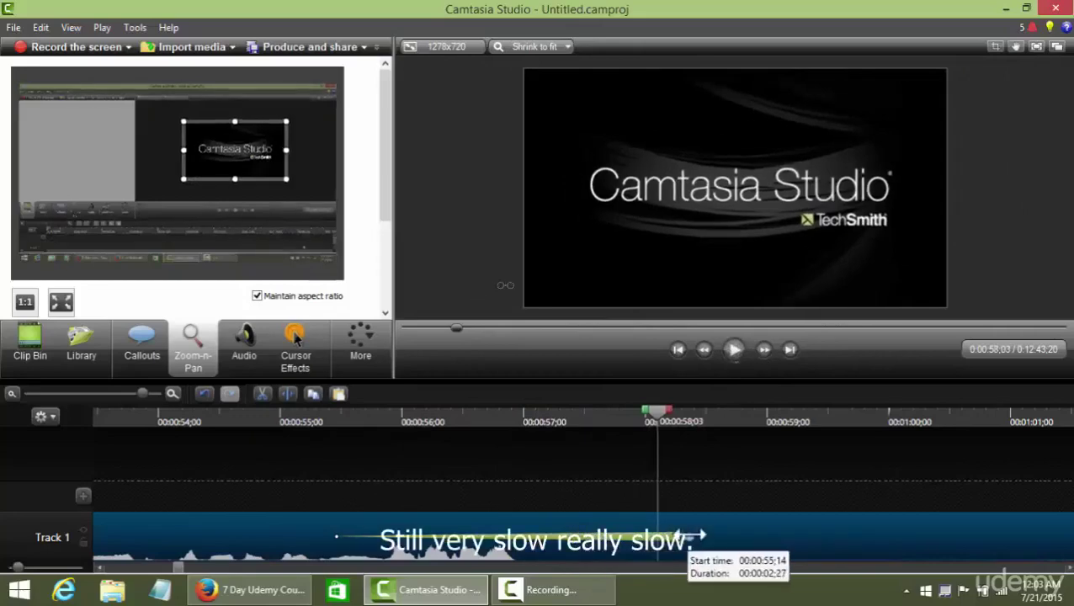
left_click_drag(656, 410, 317, 438)
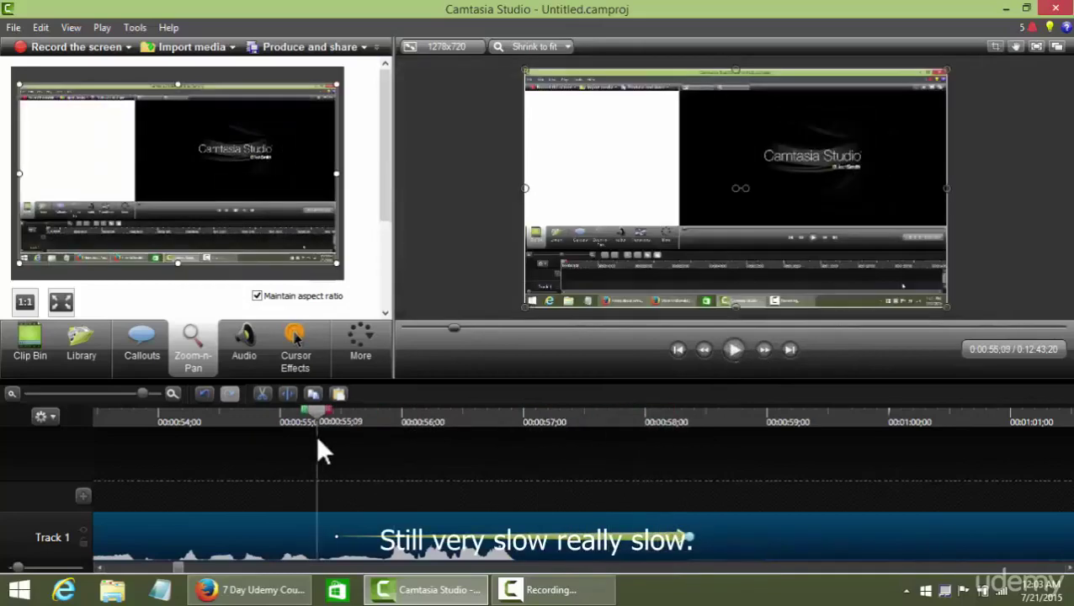
left_click(734, 349)
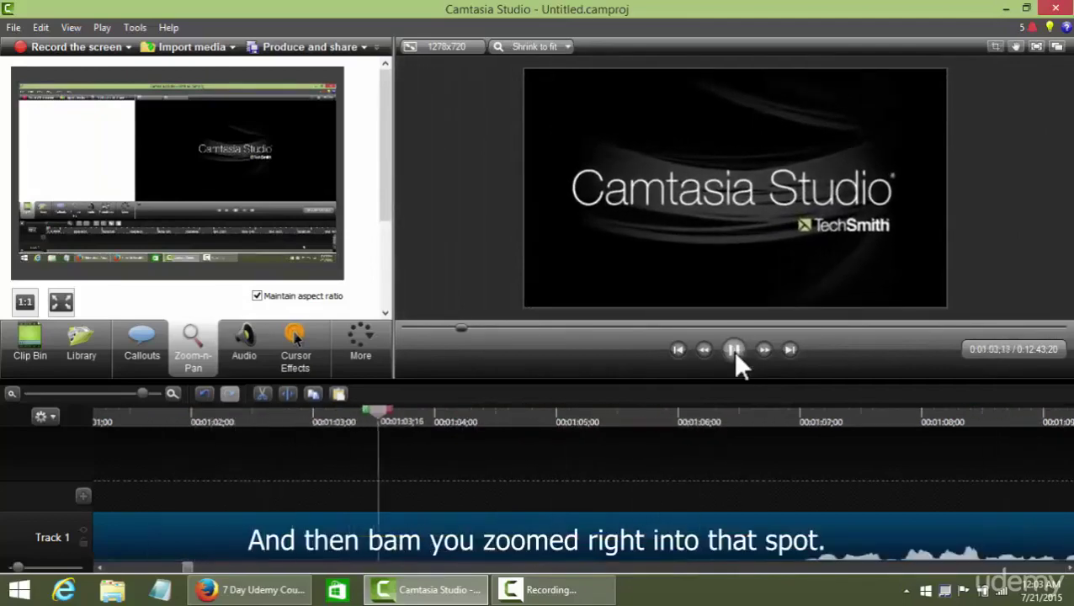
left_click(734, 350)
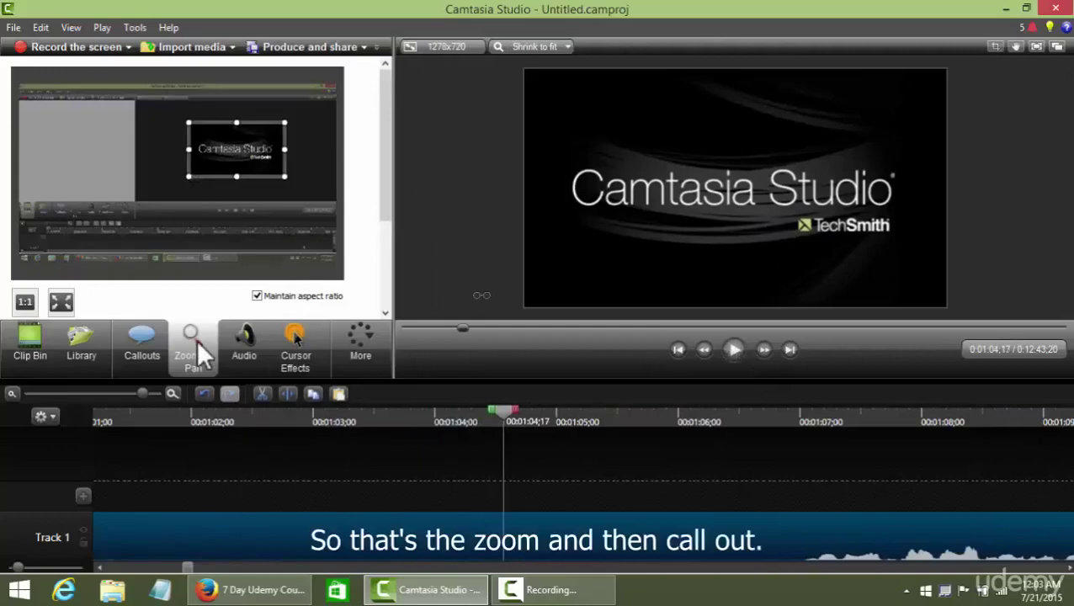
- Add a green rounded, right-pointing arrow callout to the video at 00:01:04;17
left_click(141, 345)
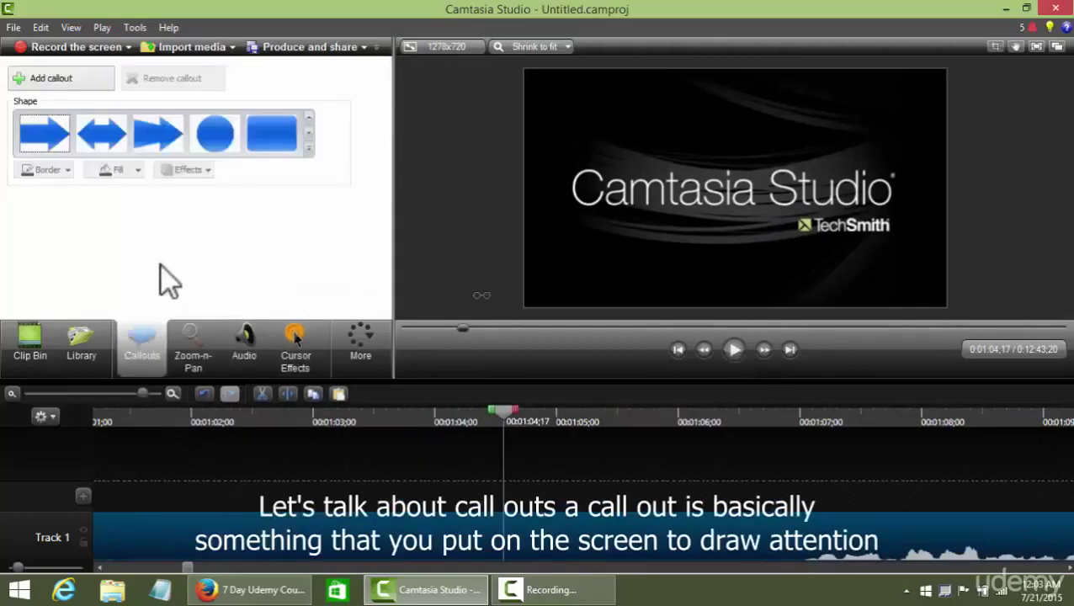
left_click(309, 135)
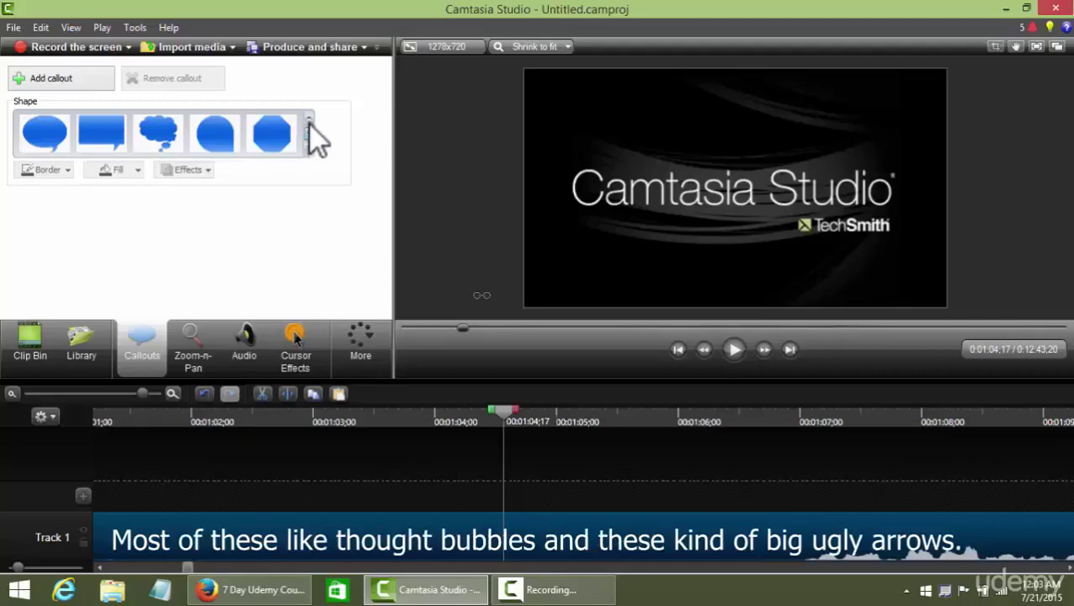
left_click(309, 120)
left_click(310, 133)
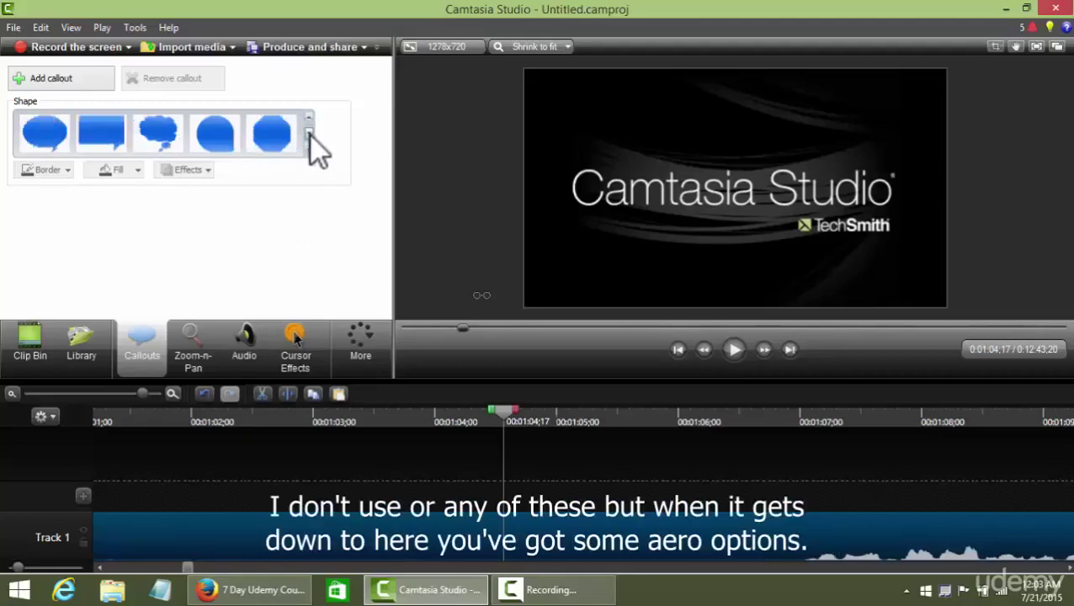
left_click(310, 133)
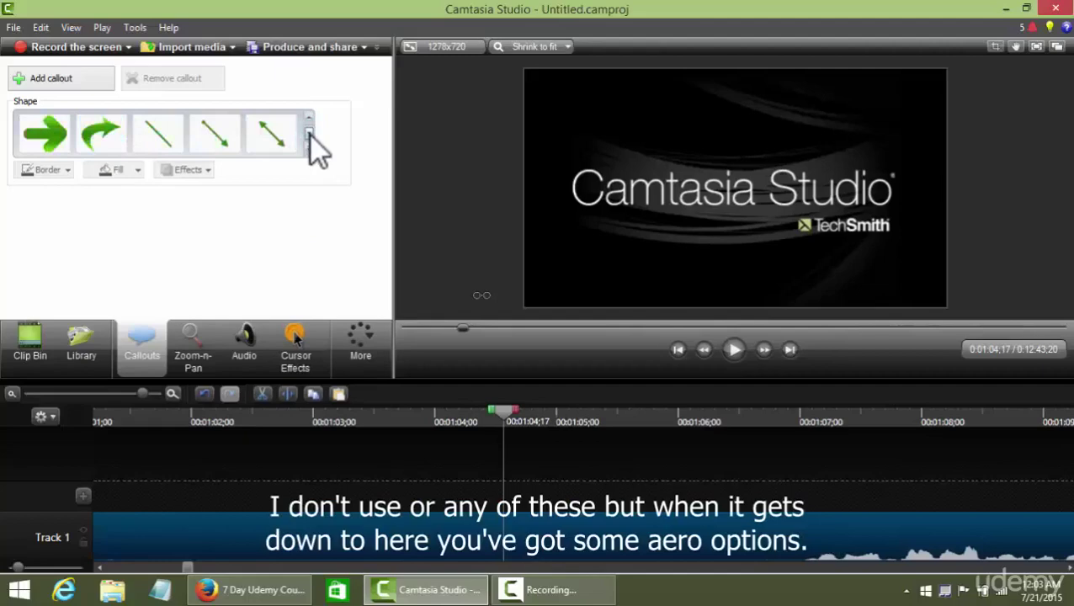
left_click(43, 134)
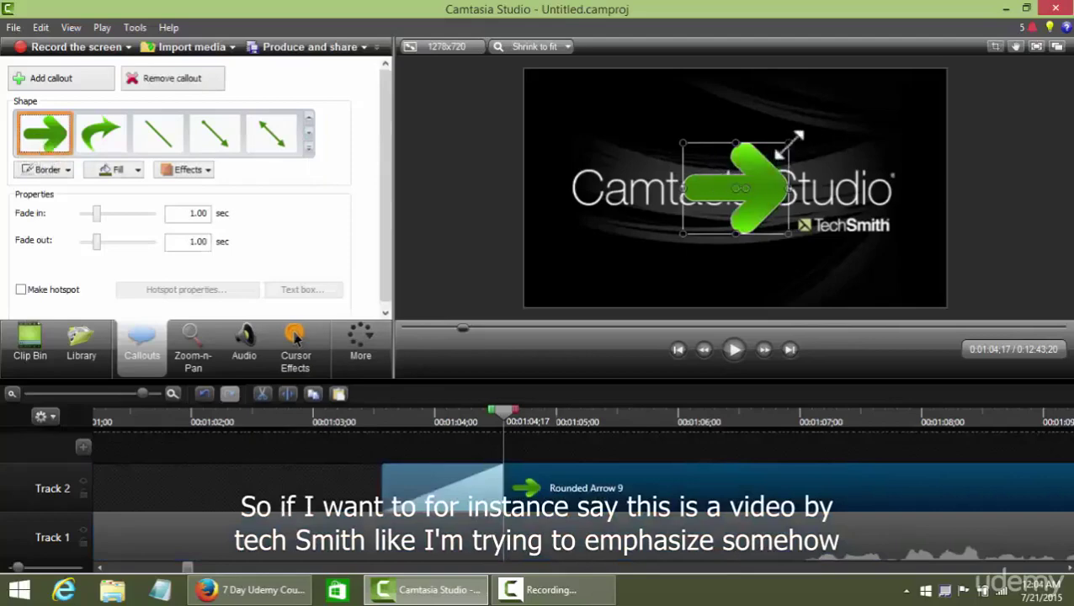
- Shrink and rotate the green arrow callout so it points diagonally up at the TechSmith logo, and lengthen its tail
left_click_drag(789, 143, 806, 264)
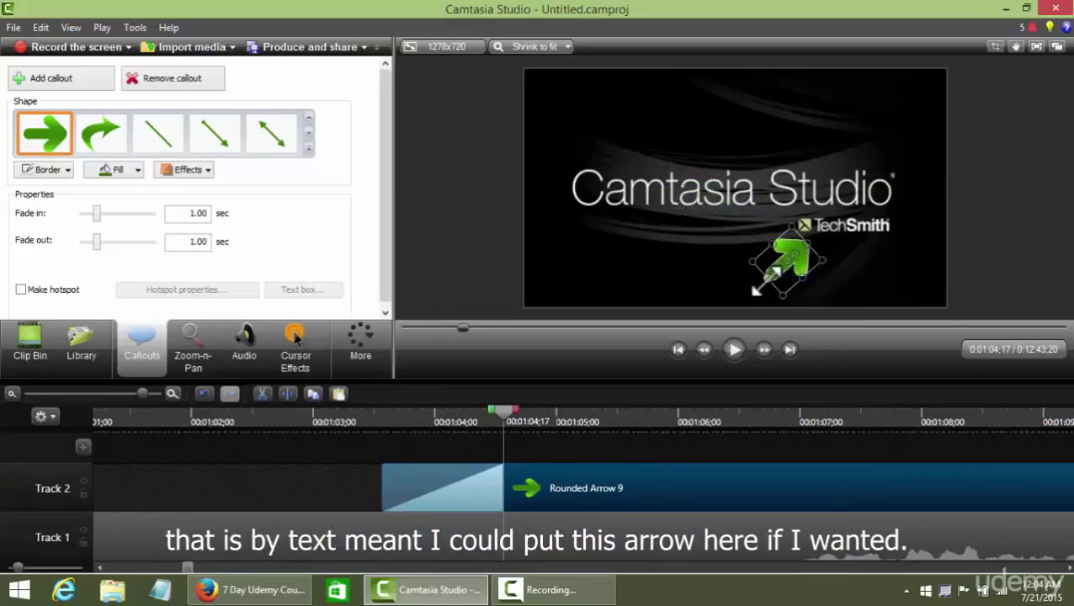
left_click_drag(754, 289, 739, 299)
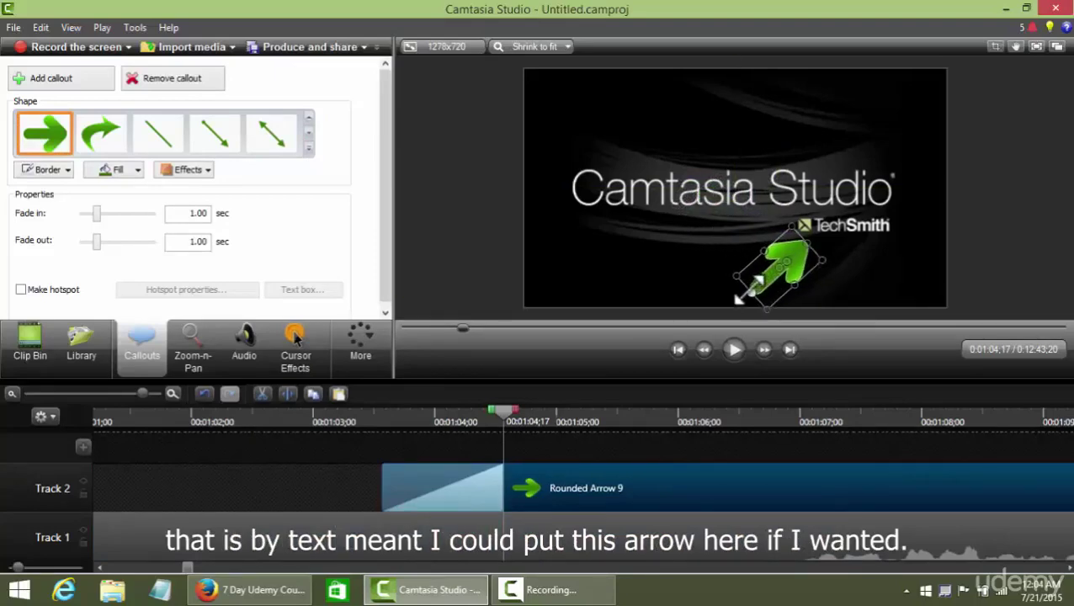
- Move the green arrow callout slightly to the right so it sits beneath the TechSmith logo, and deselect it
left_click(674, 228)
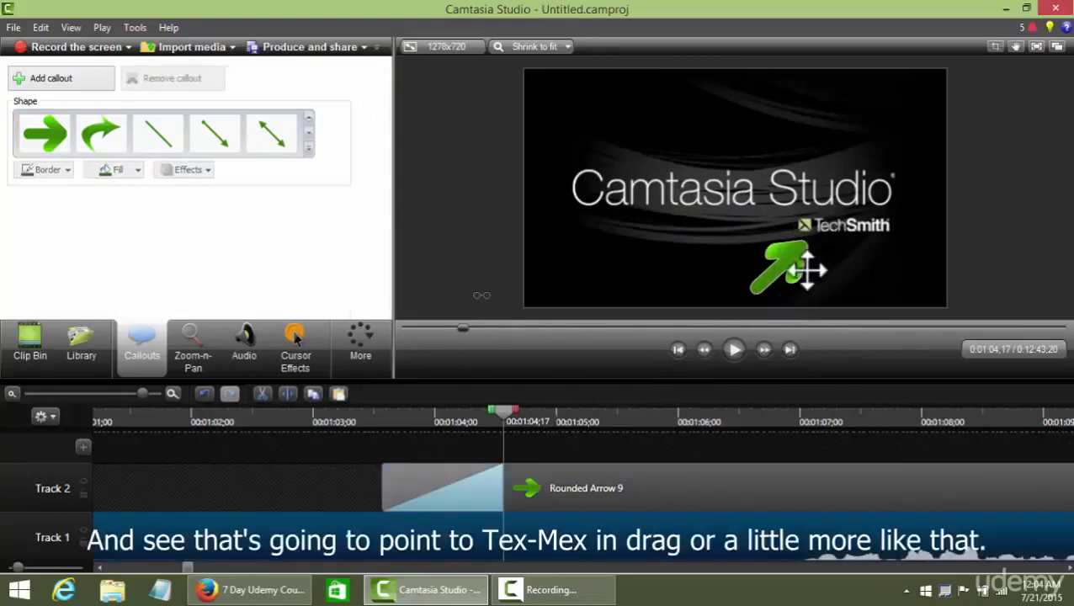
left_click_drag(783, 266, 793, 286)
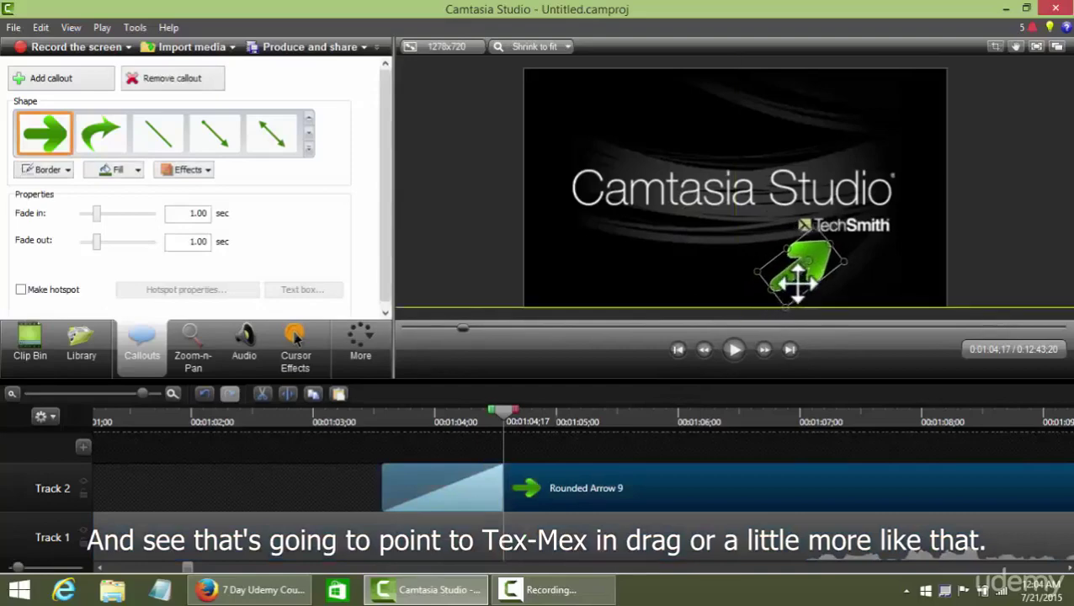
left_click(698, 270)
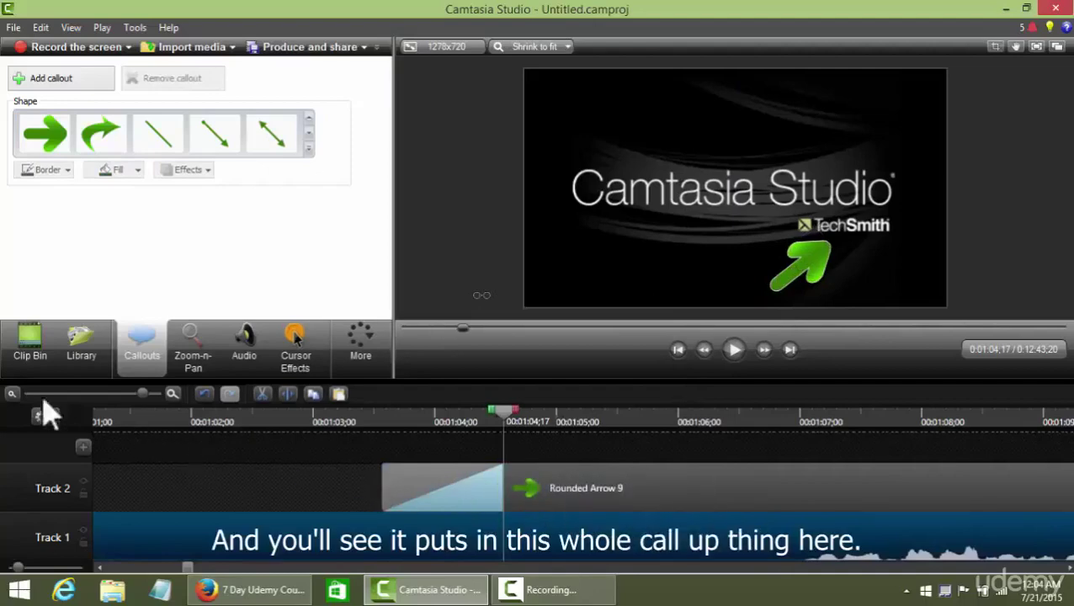
- Select the arrow callout's clip on Track 2, check its fade-in, and play the callout from 00:01:02;14
left_click(11, 393)
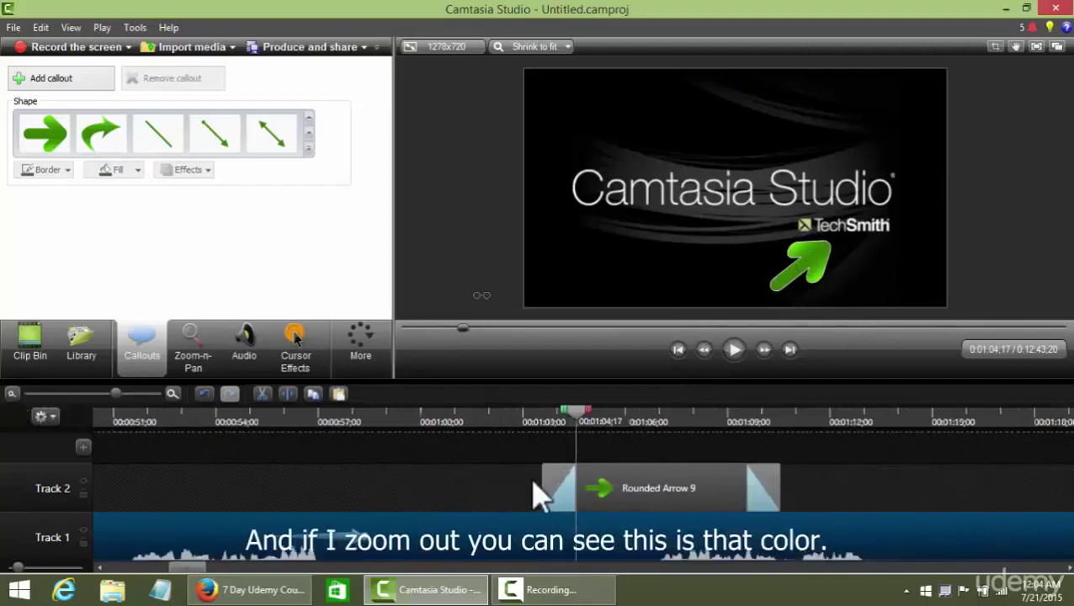
left_click(698, 500)
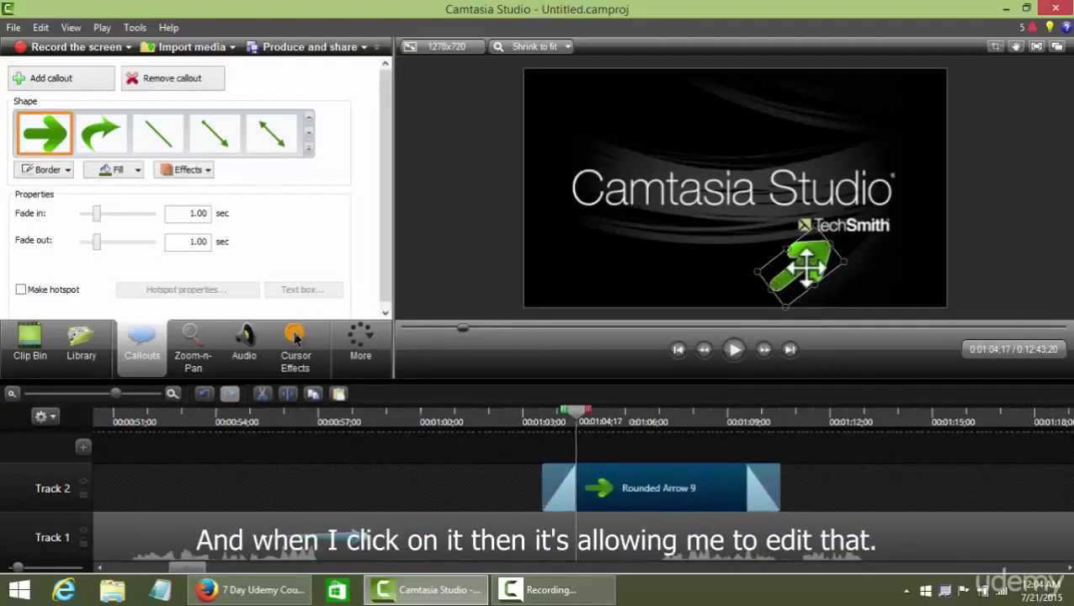
left_click_drag(579, 419, 529, 431)
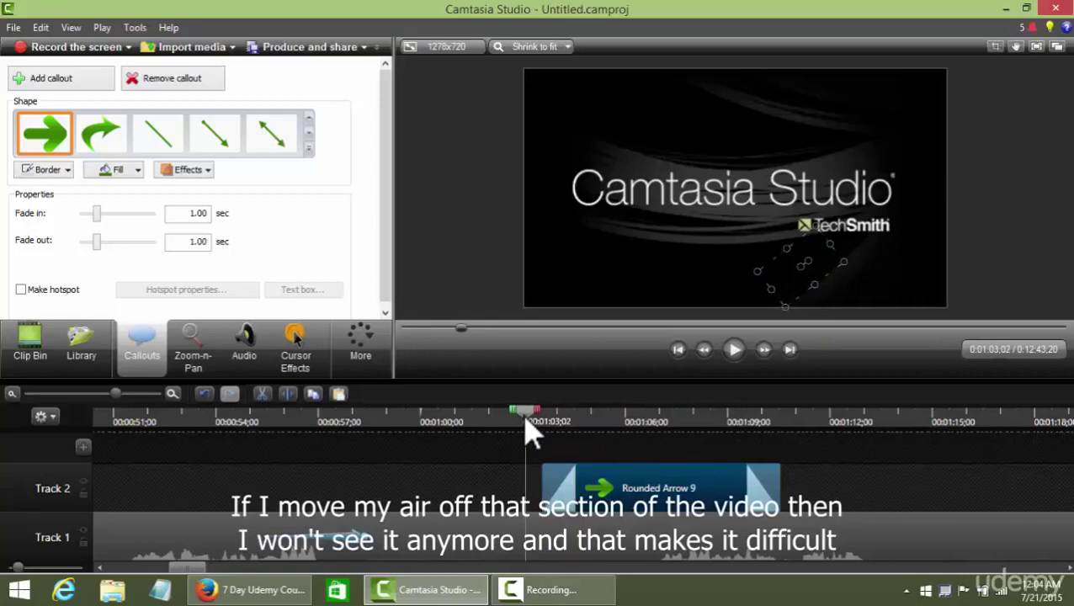
mouse_move(525, 431)
left_mouse_down()
mouse_move(596, 442)
mouse_move(575, 427)
mouse_move(543, 440)
left_mouse_up()
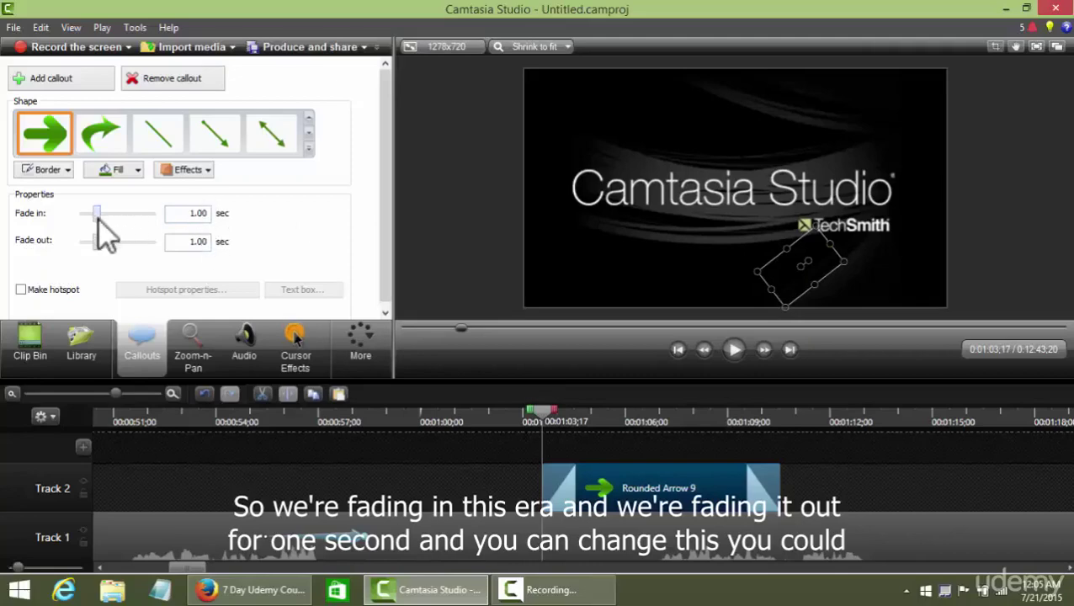
mouse_move(99, 220)
left_mouse_down()
mouse_move(90, 221)
mouse_move(99, 222)
left_mouse_up()
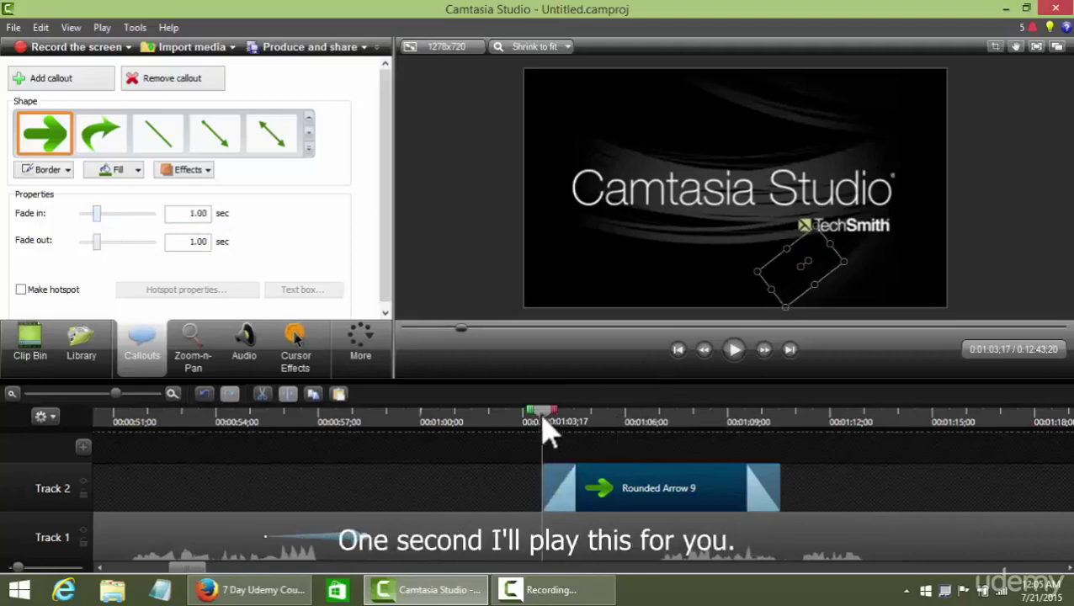
left_click_drag(543, 415, 506, 415)
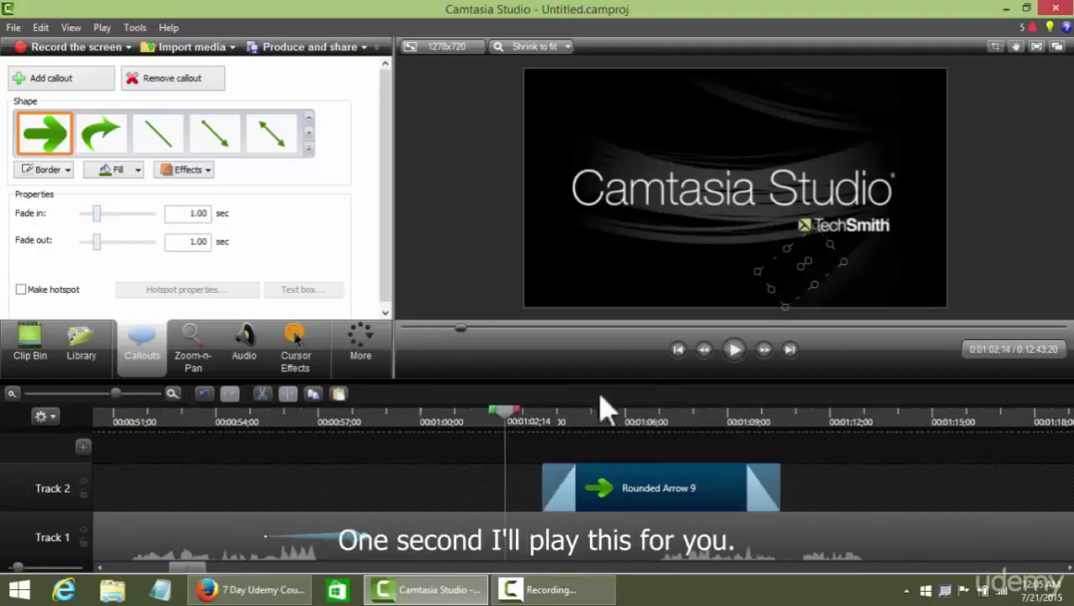
left_click(734, 350)
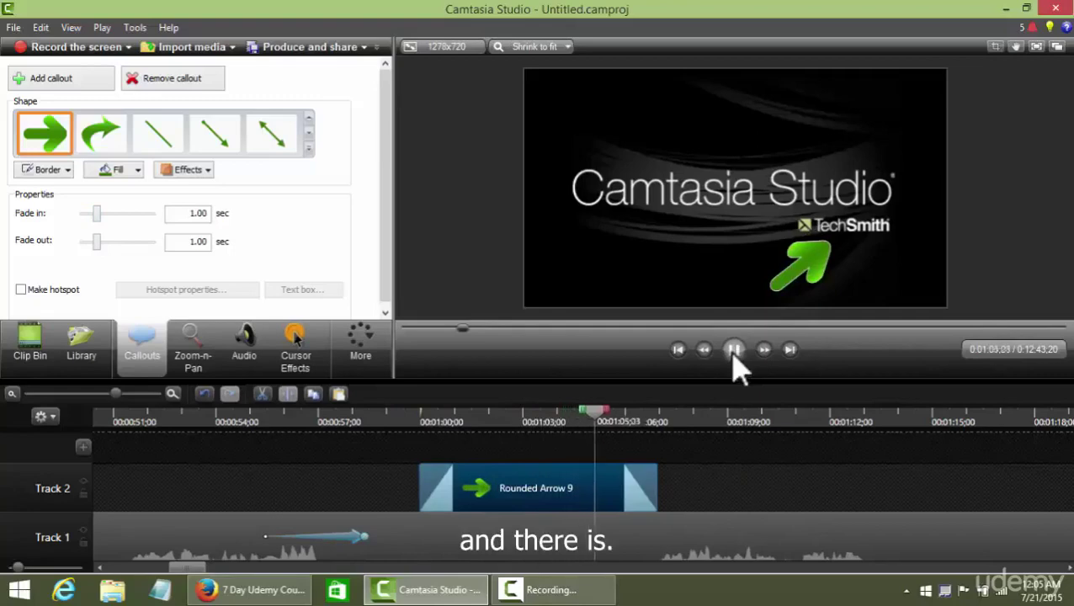
left_click(734, 350)
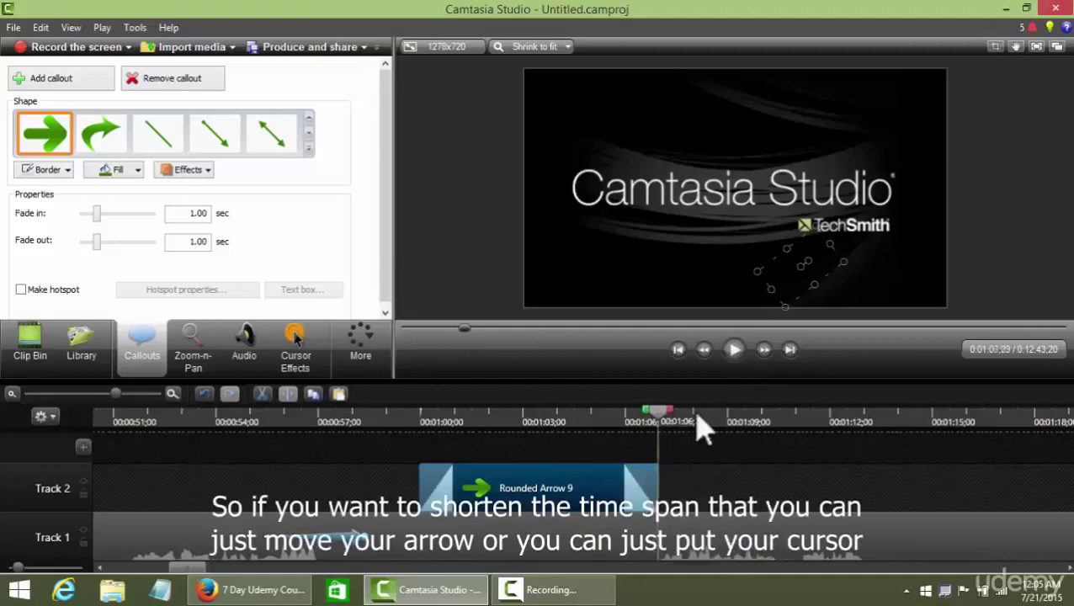
- Shorten the arrow callout's clip to a duration of 3 seconds by moving its end, and play it from 00:00:59;13
left_click(838, 421)
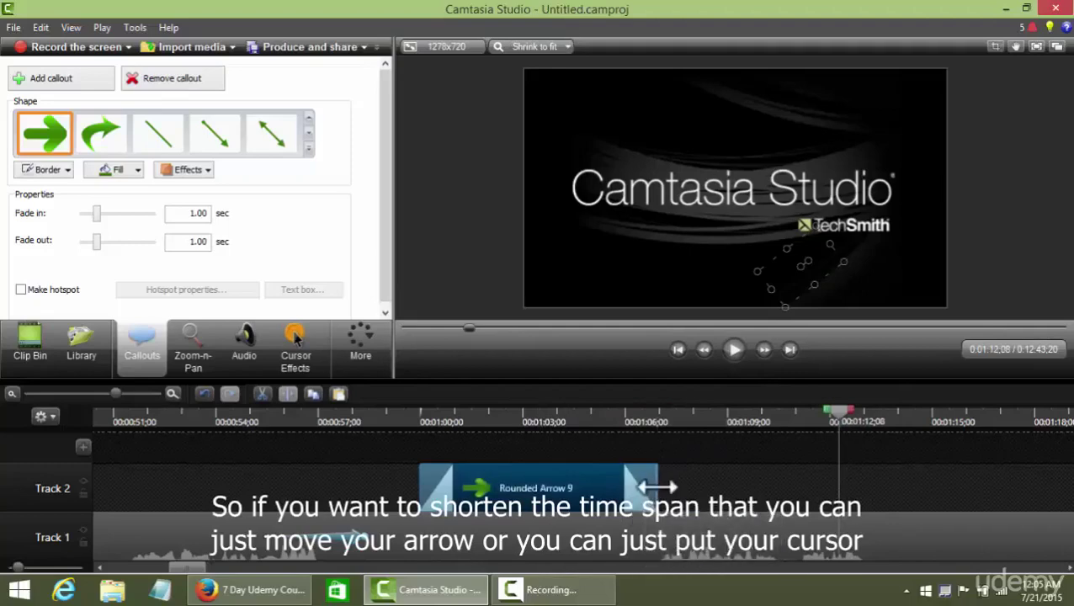
left_click_drag(657, 487, 523, 497)
mouse_move(482, 497)
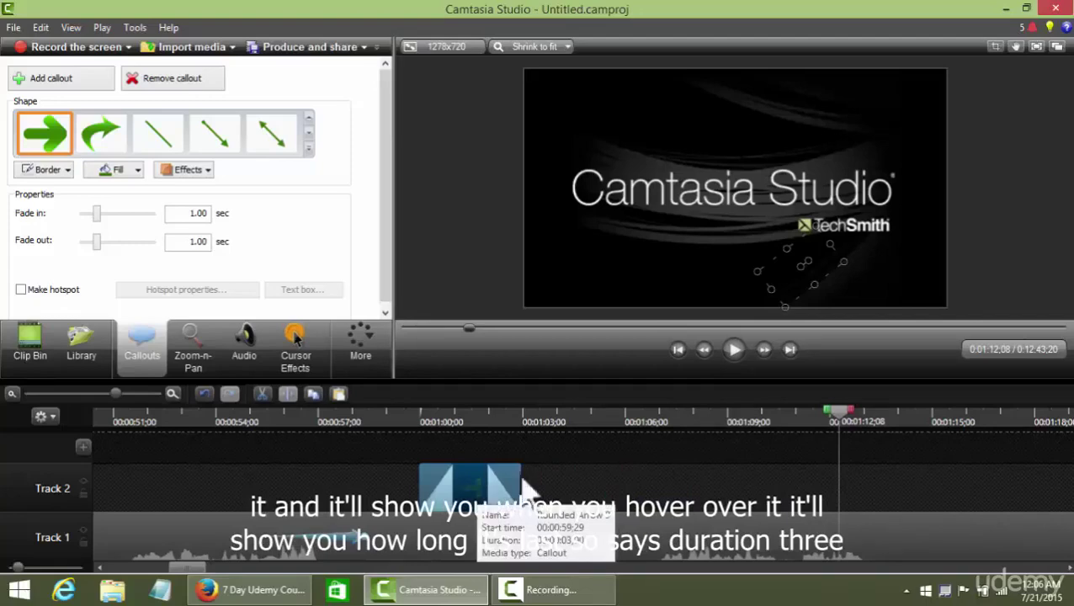
left_click_drag(834, 425, 402, 475)
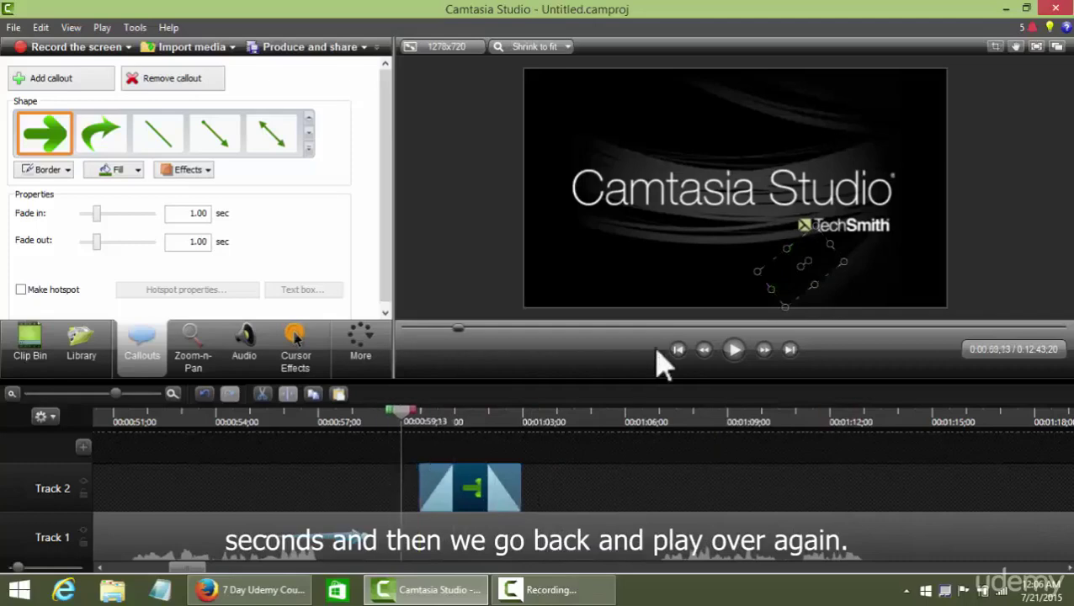
left_click(734, 350)
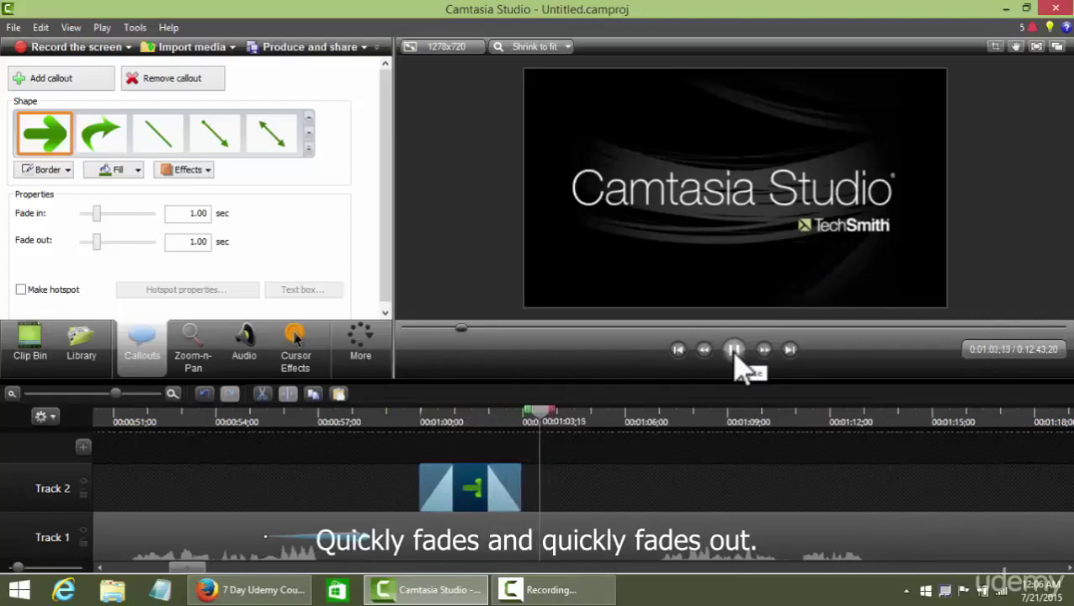
left_click(734, 351)
- Change the arrow callout to a red sketch motion oval and straighten it horizontally, viewing it at 00:01:01;09
left_click(309, 133)
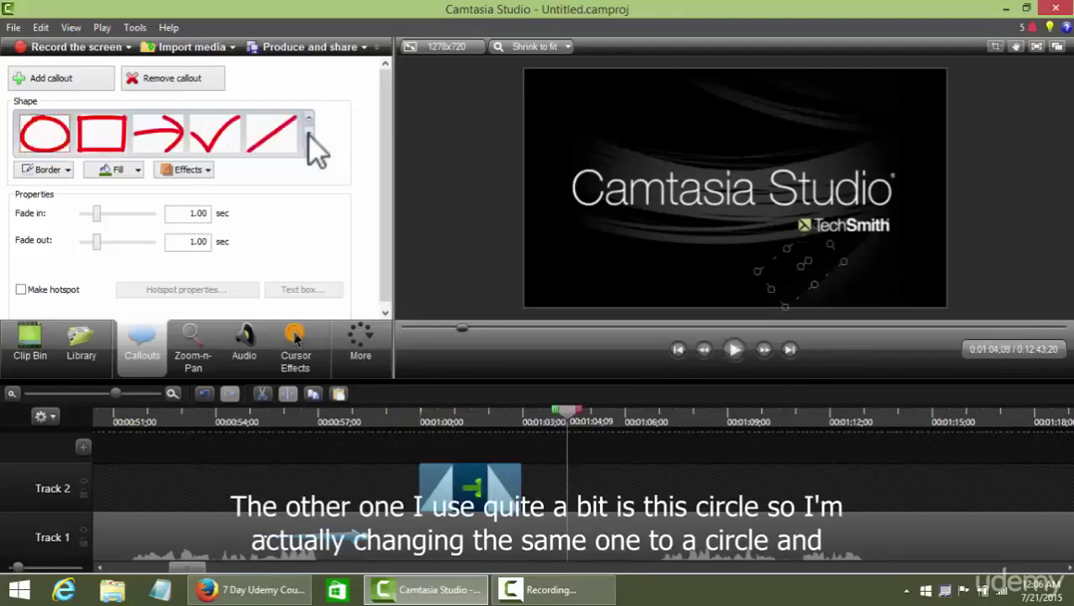
left_click(51, 144)
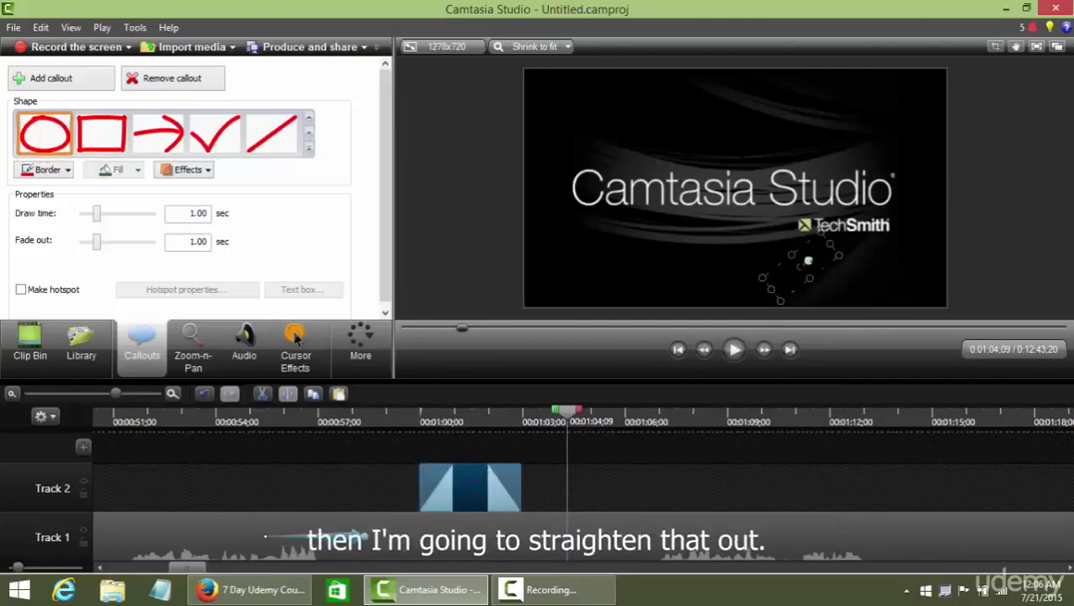
left_click_drag(809, 261, 811, 267)
left_click_drag(567, 411, 465, 432)
left_click(813, 280)
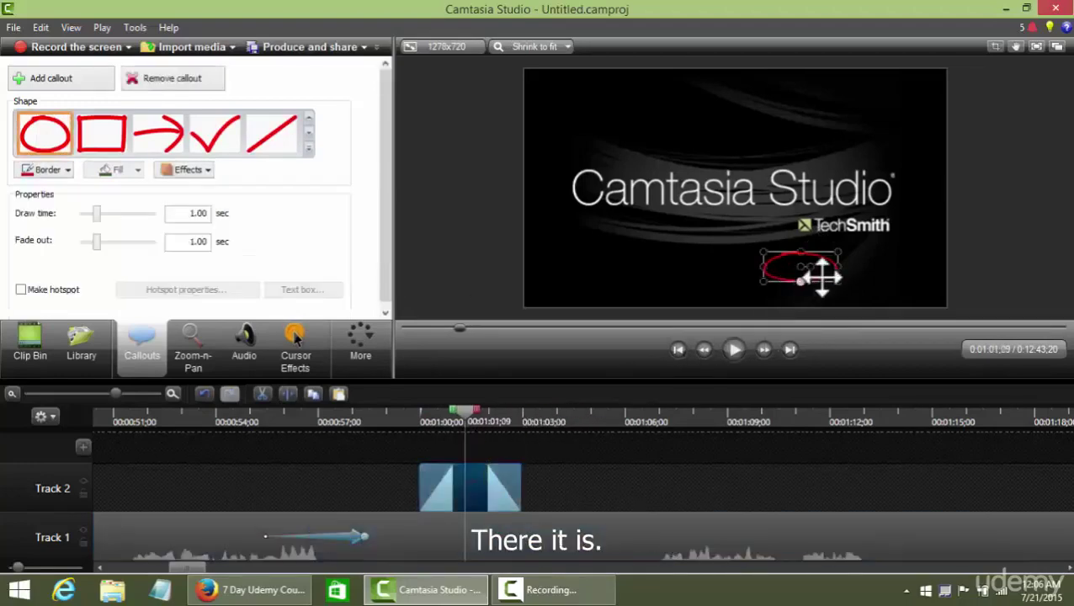
- Move and widen the red oval so it encircles the TechSmith logo, and play it from 00:00:59;06
left_click_drag(836, 268, 891, 225)
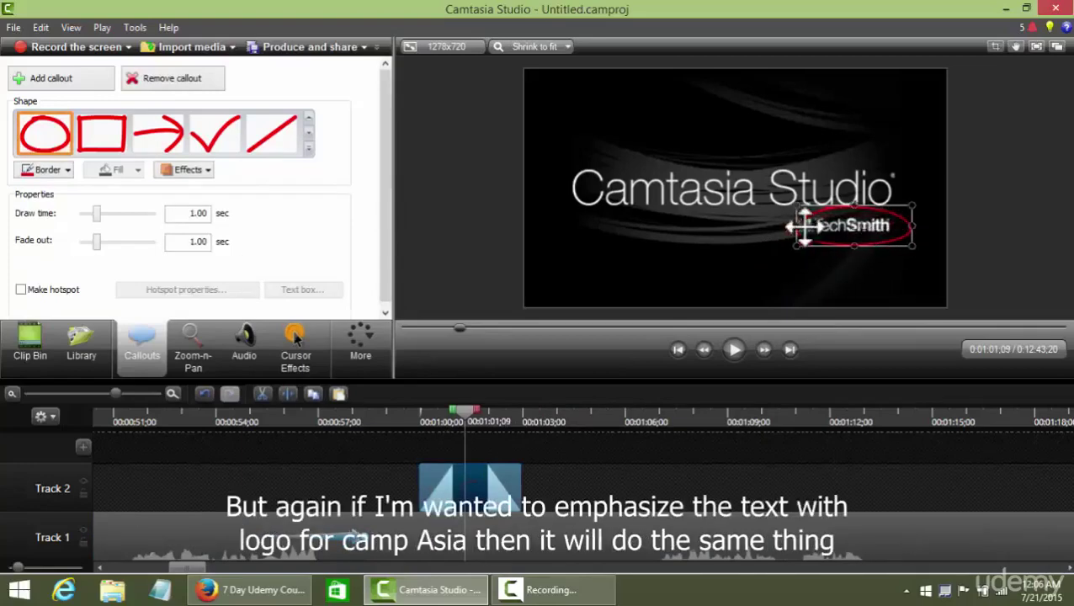
left_click_drag(795, 225, 781, 226)
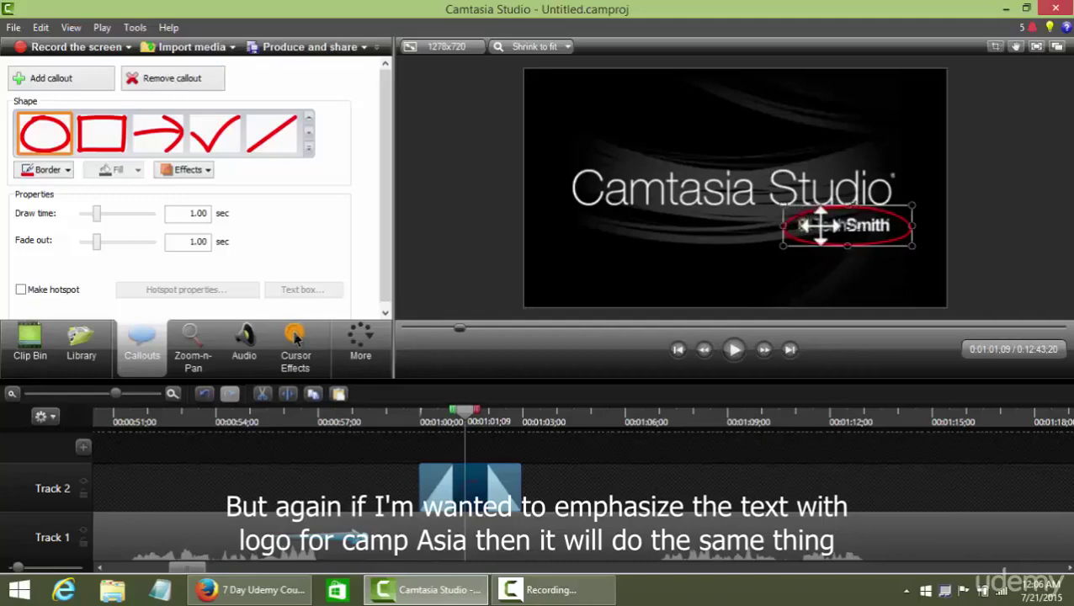
left_click(393, 423)
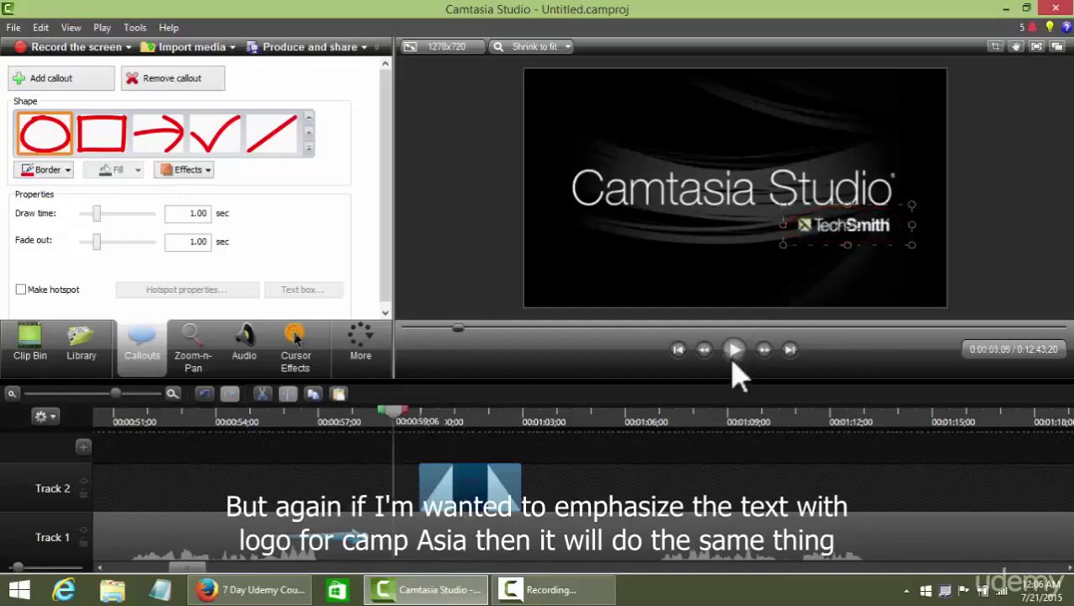
left_click(735, 350)
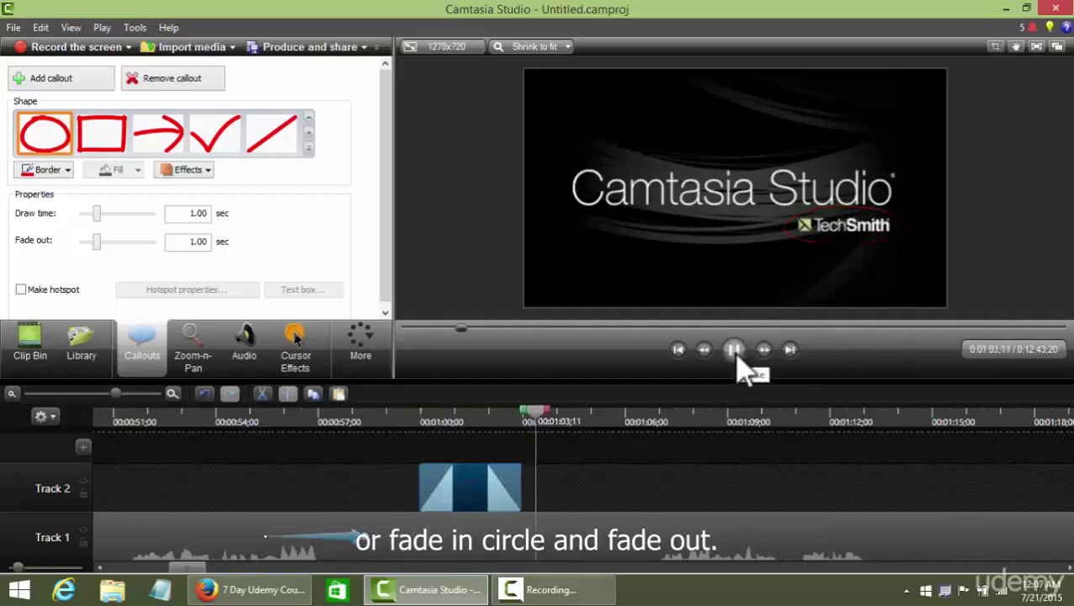
left_click(735, 351)
- Extend the end of the oval callout's clip to a duration of about 6 seconds, and play it from 00:00:59;16
left_click_drag(522, 480, 635, 474)
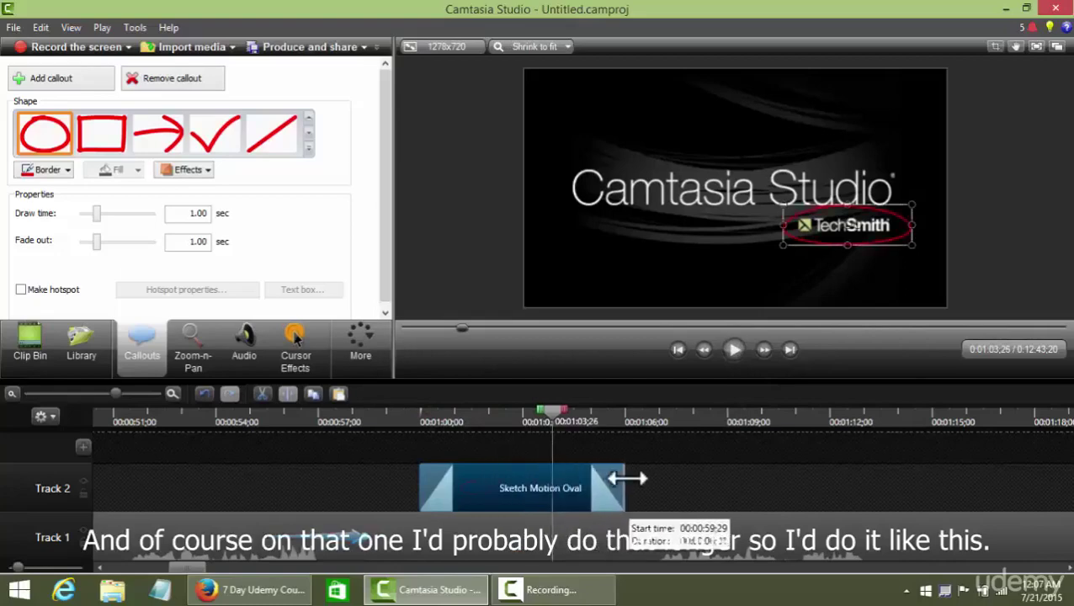
left_click_drag(562, 421, 409, 461)
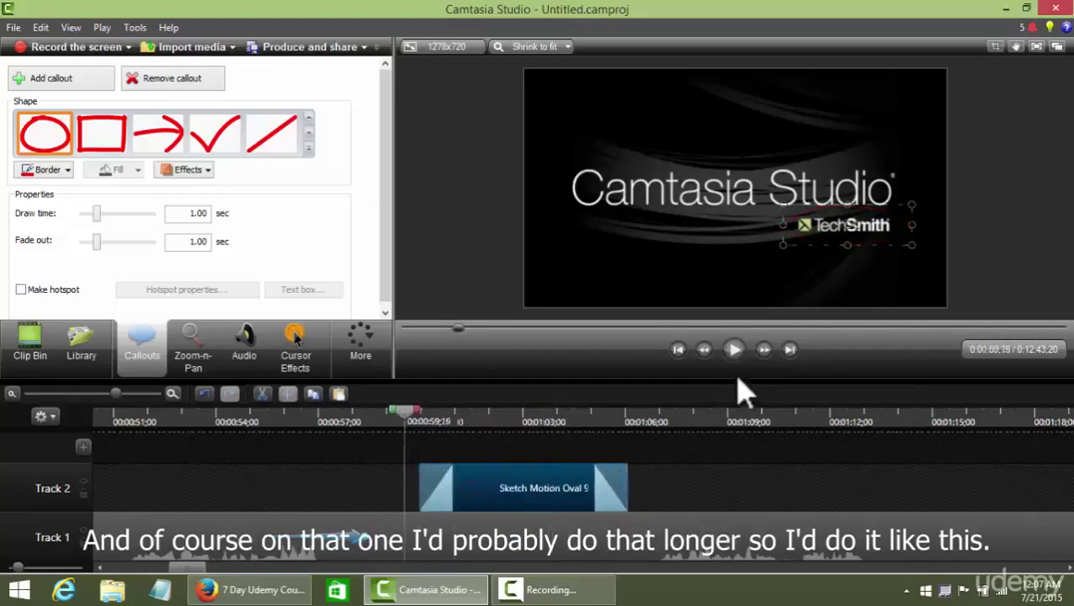
left_click(735, 350)
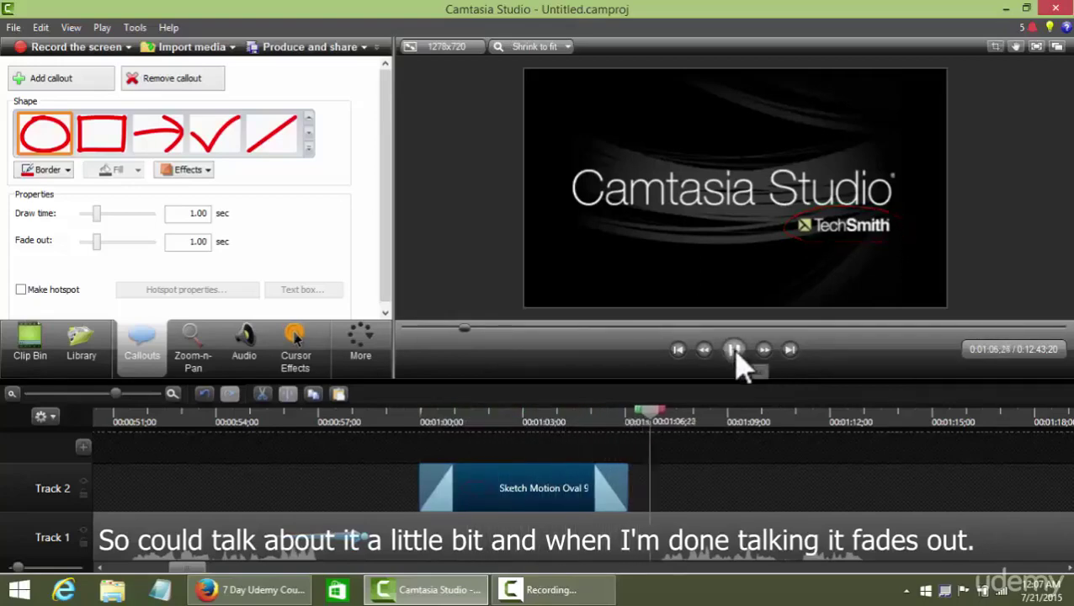
left_click(734, 350)
left_click(309, 133)
left_click(309, 135)
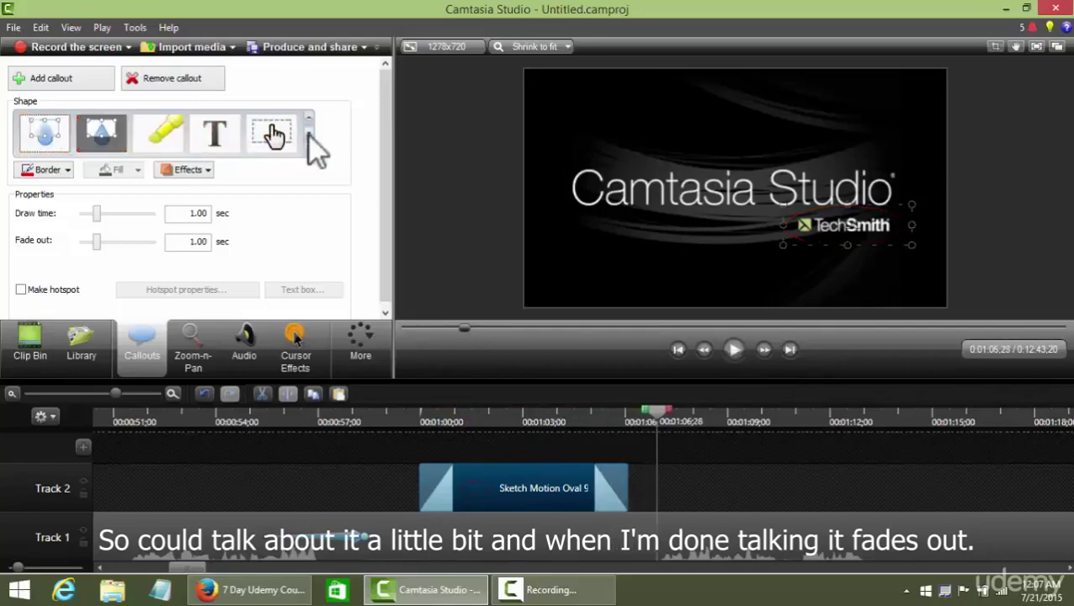
left_click(217, 137)
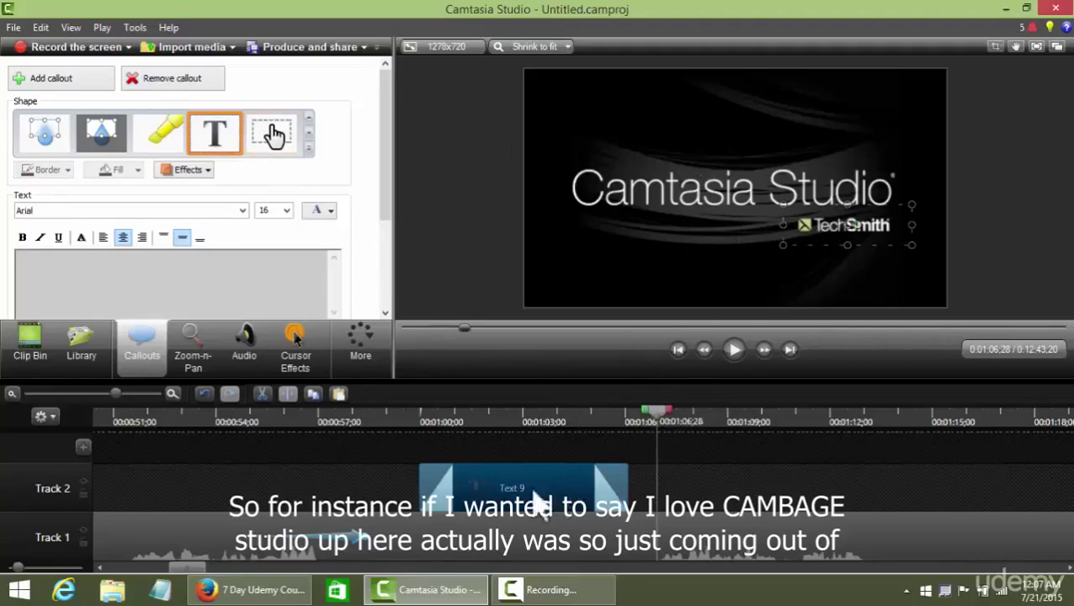
left_click_drag(657, 419, 642, 438)
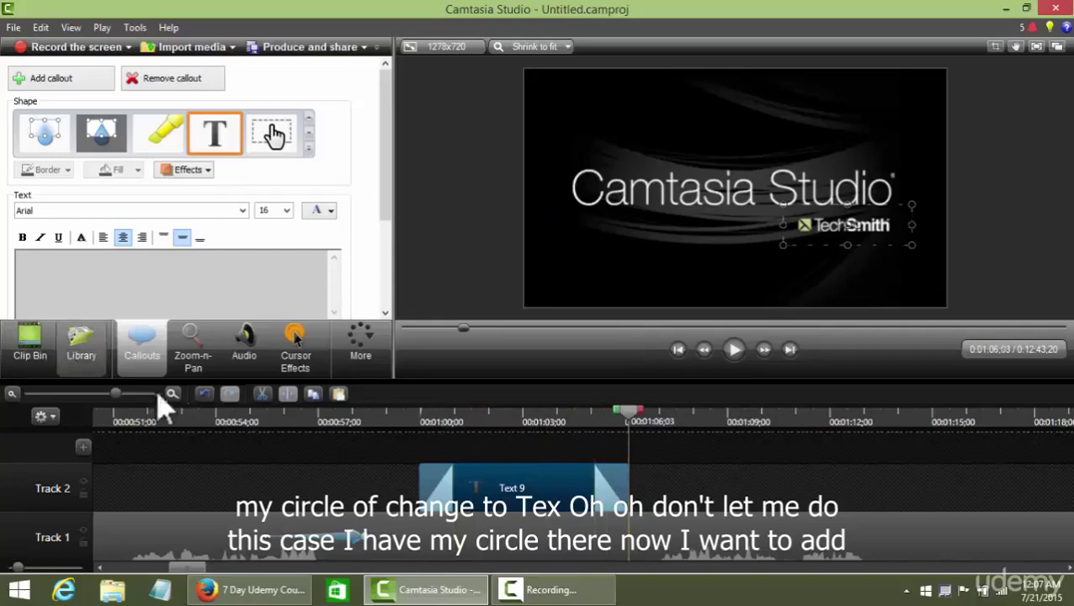
left_click(204, 394)
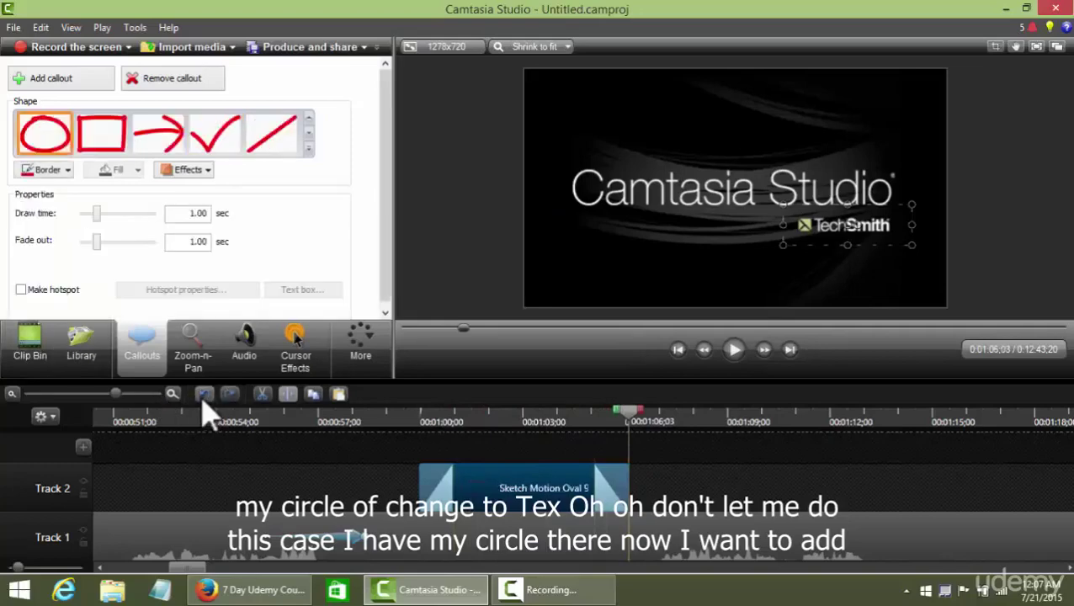
- Add a separate text callout at 00:00:59;29, the start of the oval callout
left_click(562, 422)
left_click_drag(566, 434, 421, 445)
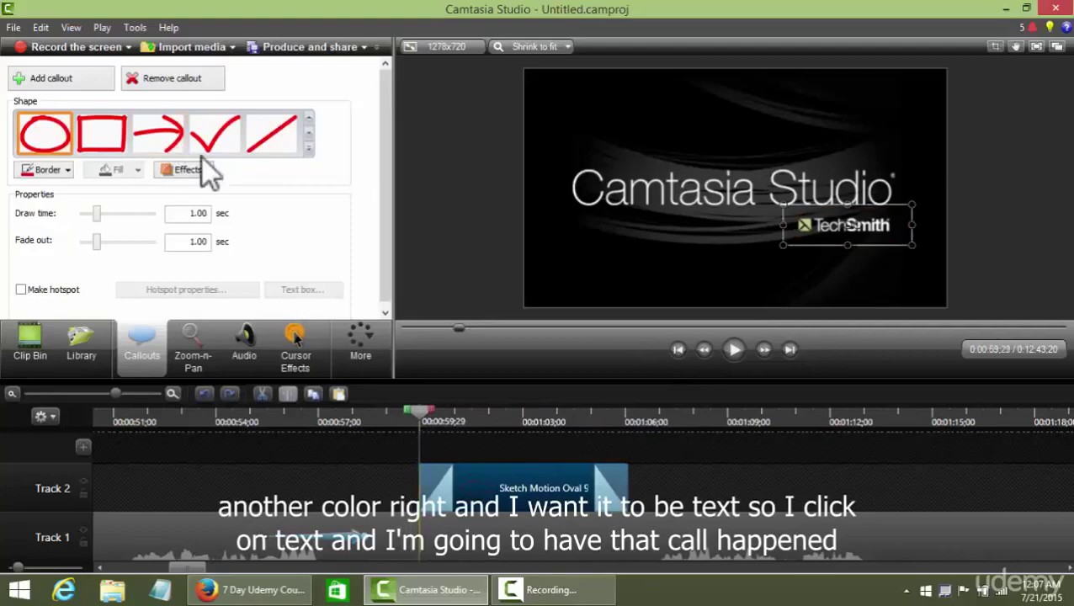
left_click(53, 78)
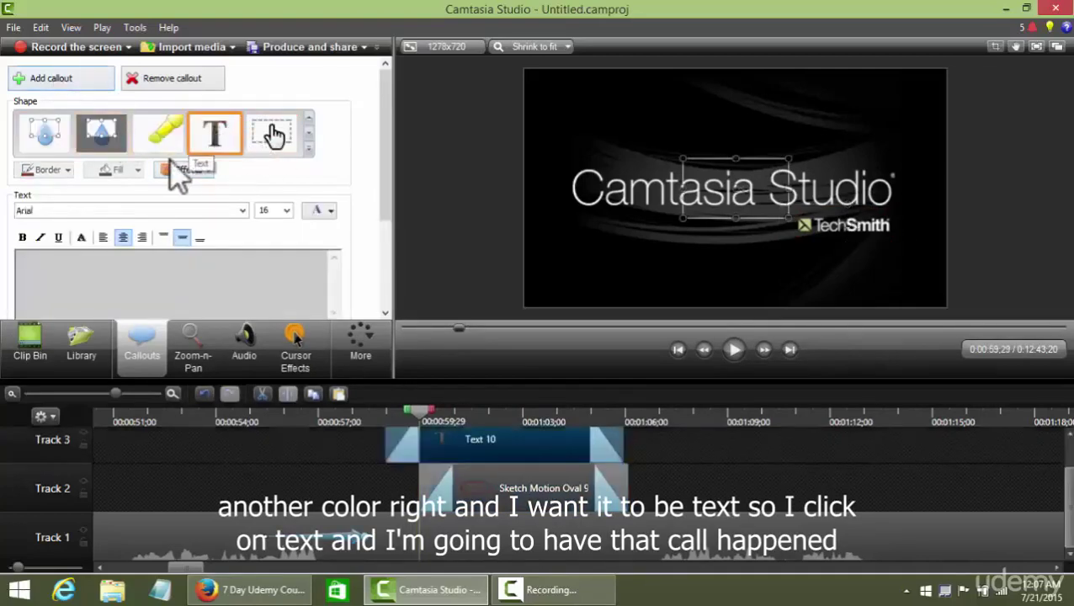
left_click(202, 137)
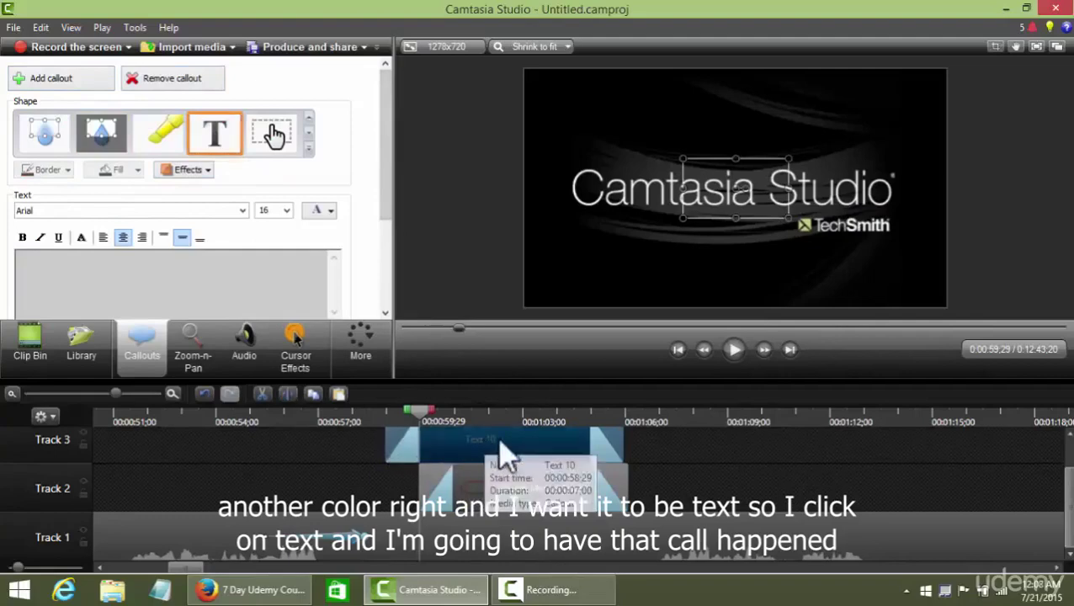
- Retime the text callout on Track 3 to start at 00:01:01;27 and last 00:00:05;01, and go to 00:01:03;22
left_click_drag(503, 455, 608, 453)
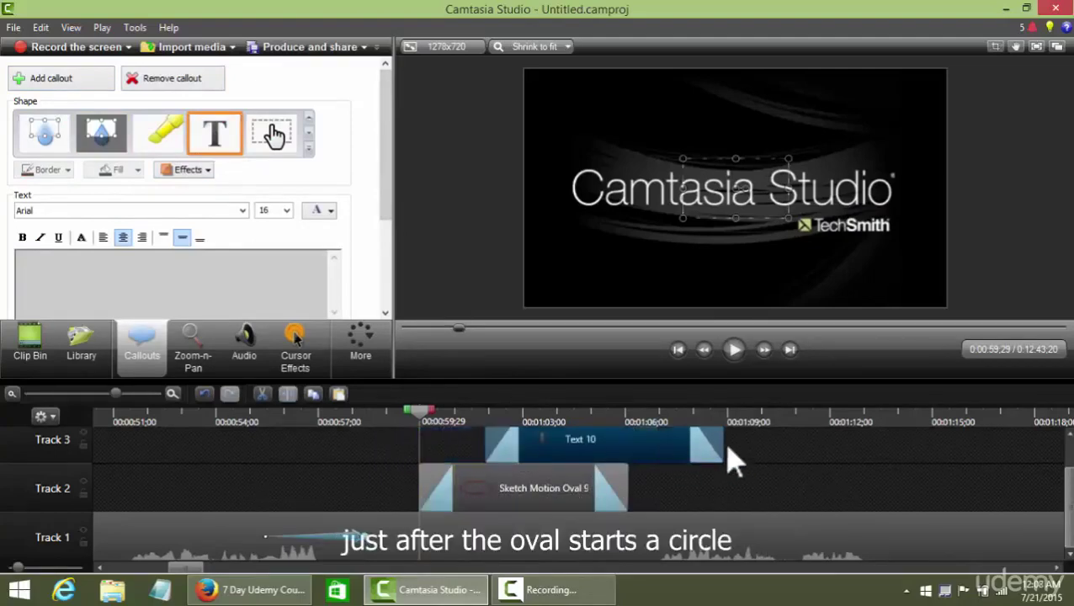
left_click_drag(720, 444, 654, 446)
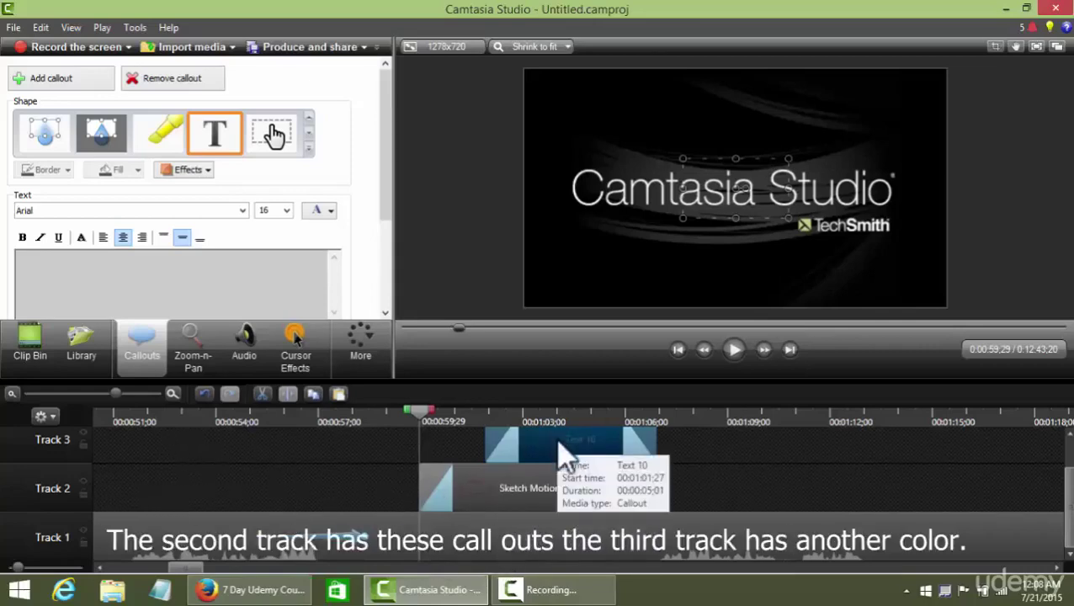
left_click_drag(427, 418, 548, 419)
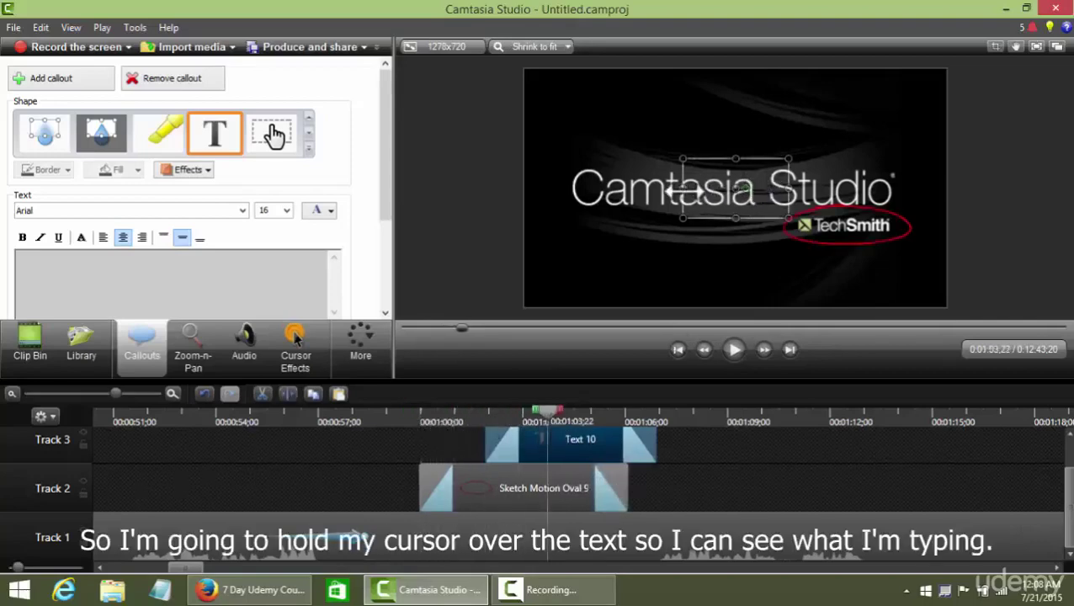
- Widen the text callout's box, move it above the Camtasia Studio title, and enter the text "I love"
left_click_drag(679, 192, 592, 192)
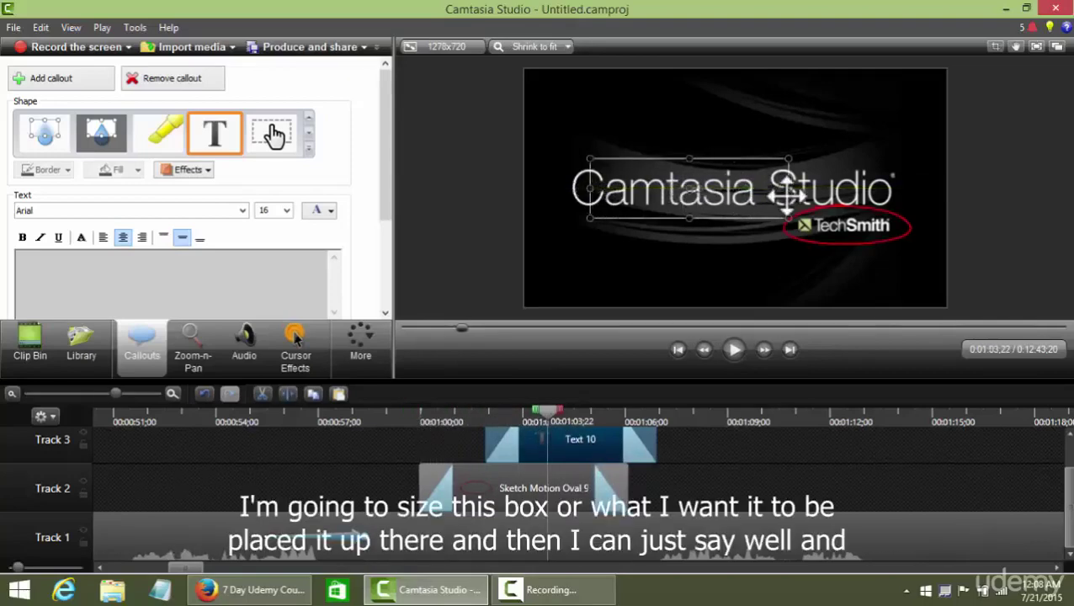
left_click_drag(788, 192, 855, 190)
left_click_drag(758, 202, 781, 129)
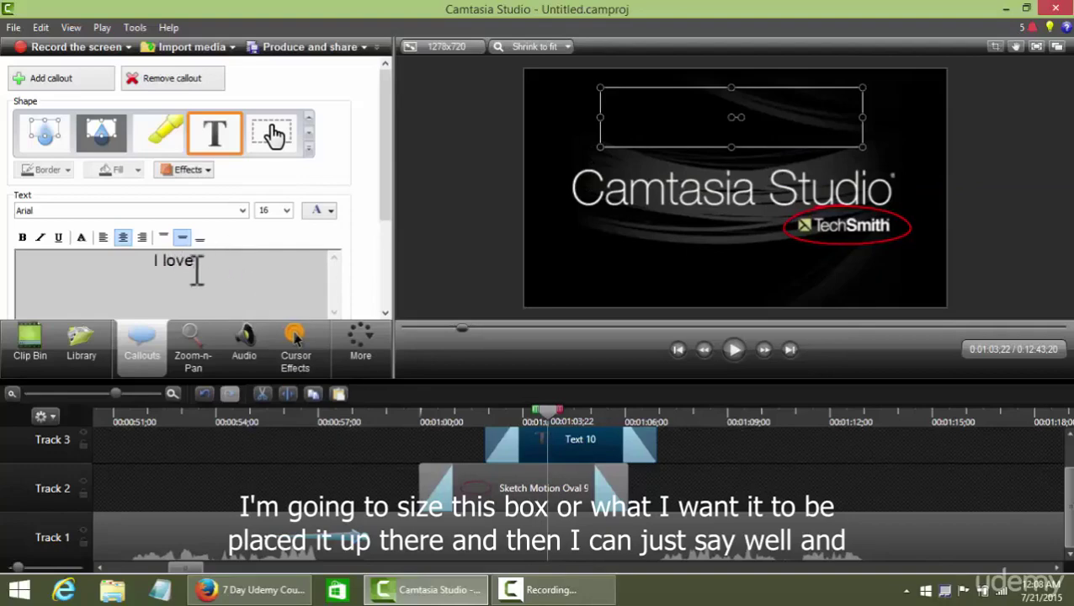
- Set the "I love" callout text to size 72 and colour it white so it stands out against the dark background
left_click_drag(196, 263, 150, 261)
left_click(286, 210)
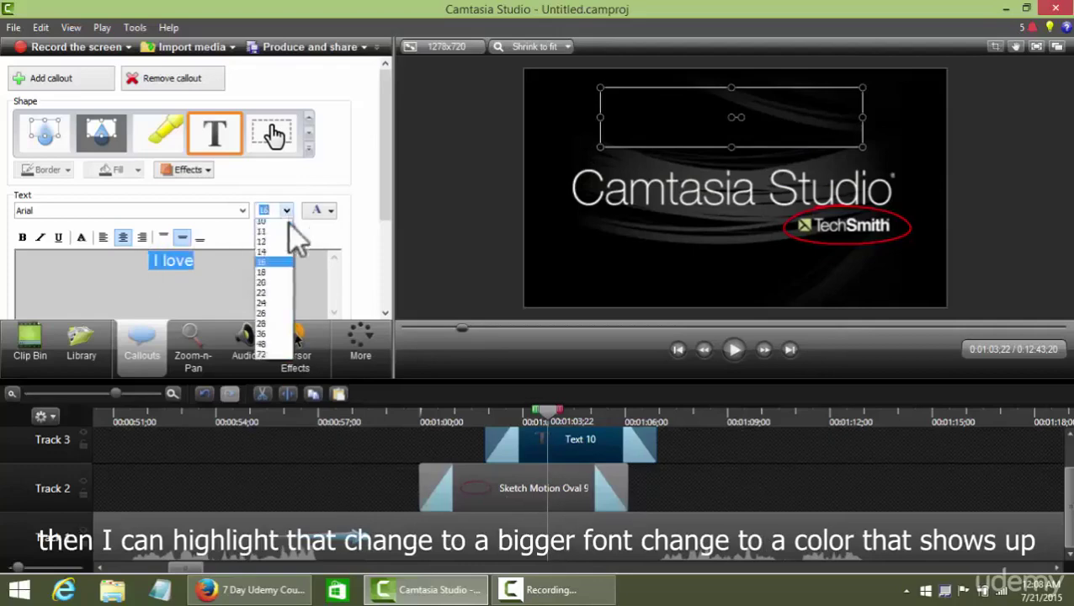
left_click(280, 376)
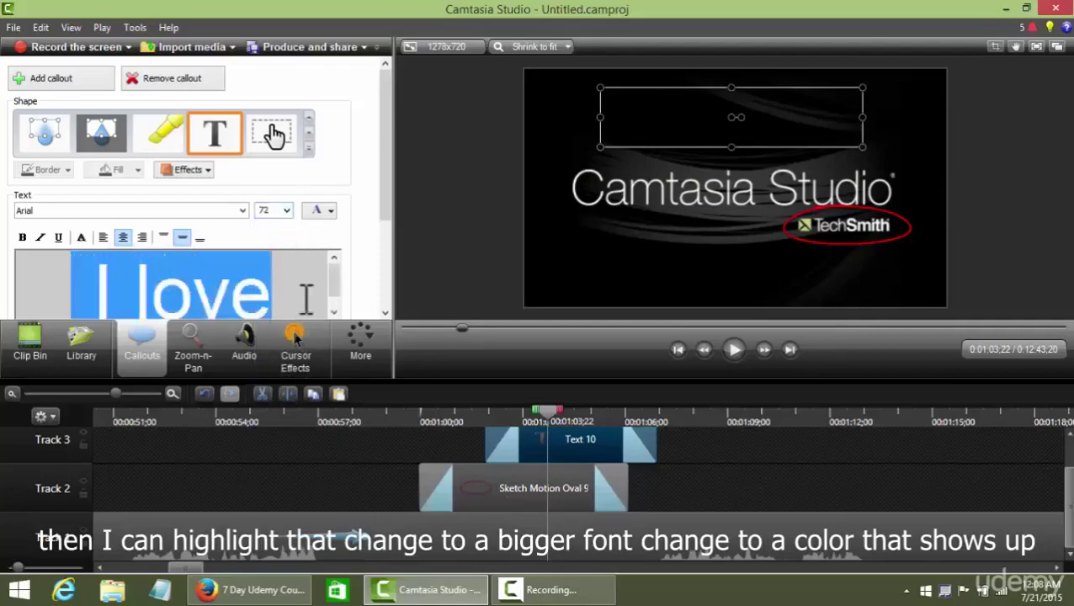
left_click(331, 212)
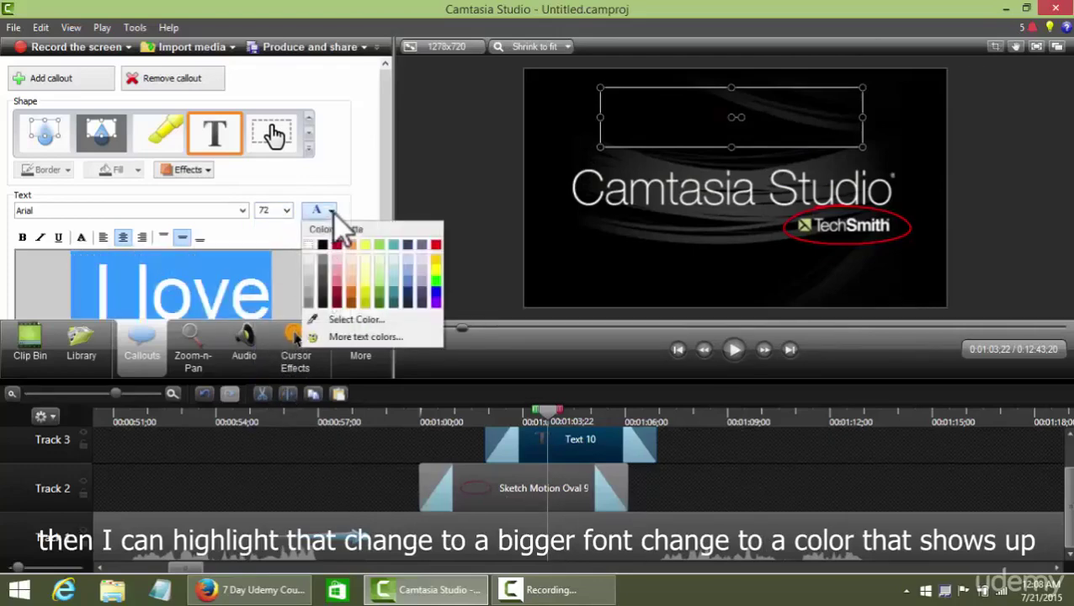
left_click(310, 259)
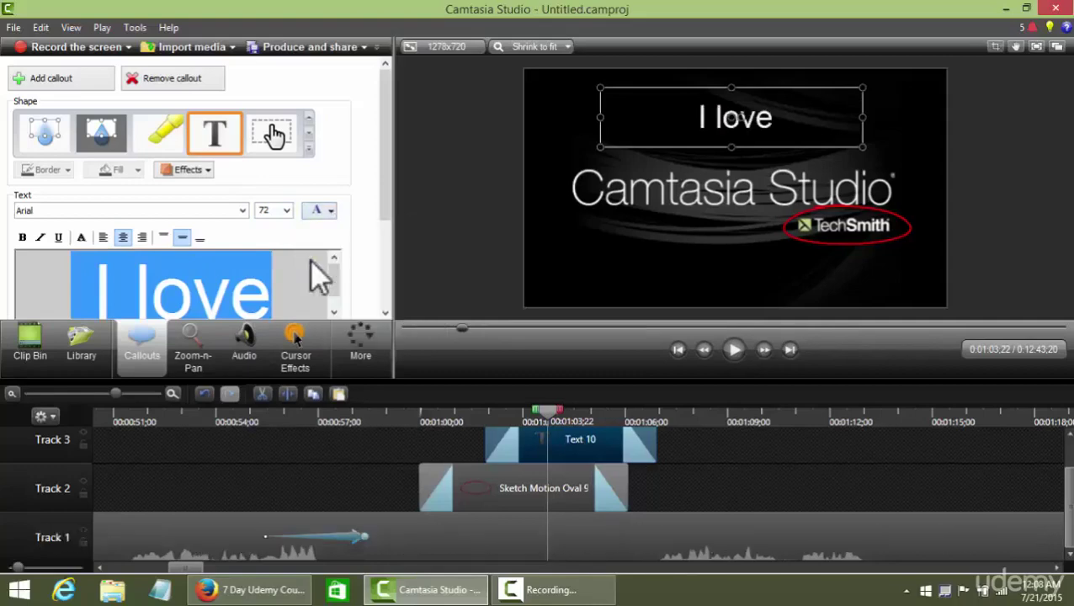
- Format the "I love" text in bold Batang, trying left and right alignment before returning it to centred
left_click(241, 210)
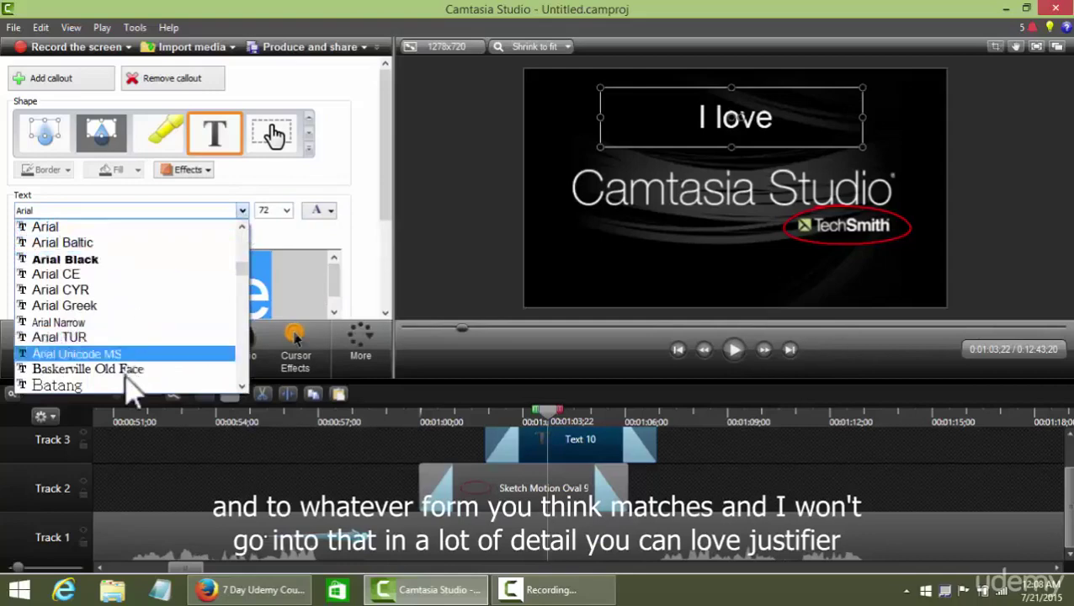
left_click(122, 384)
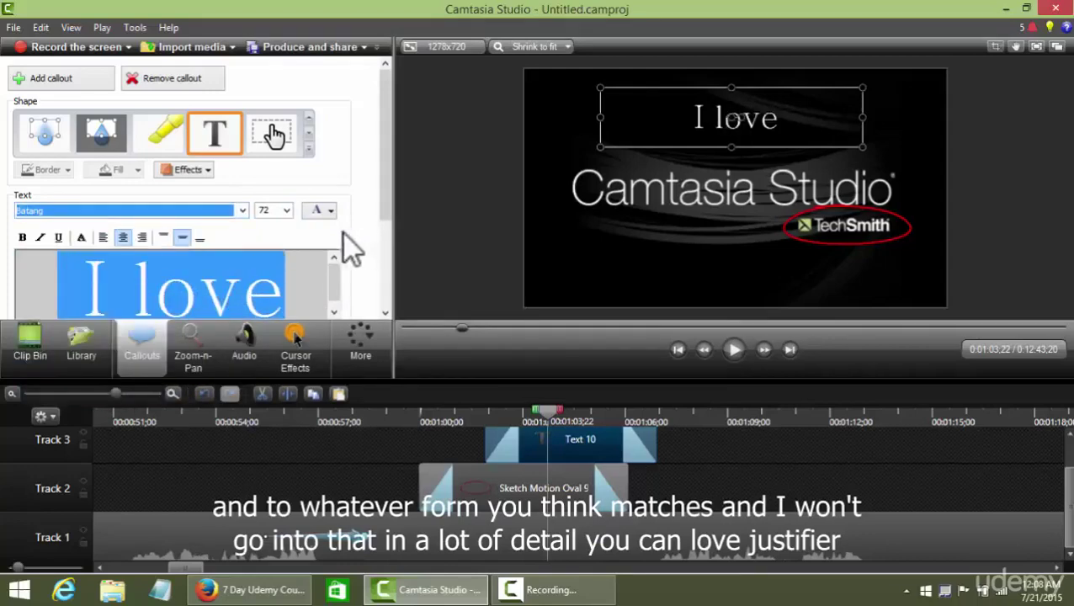
left_click(103, 237)
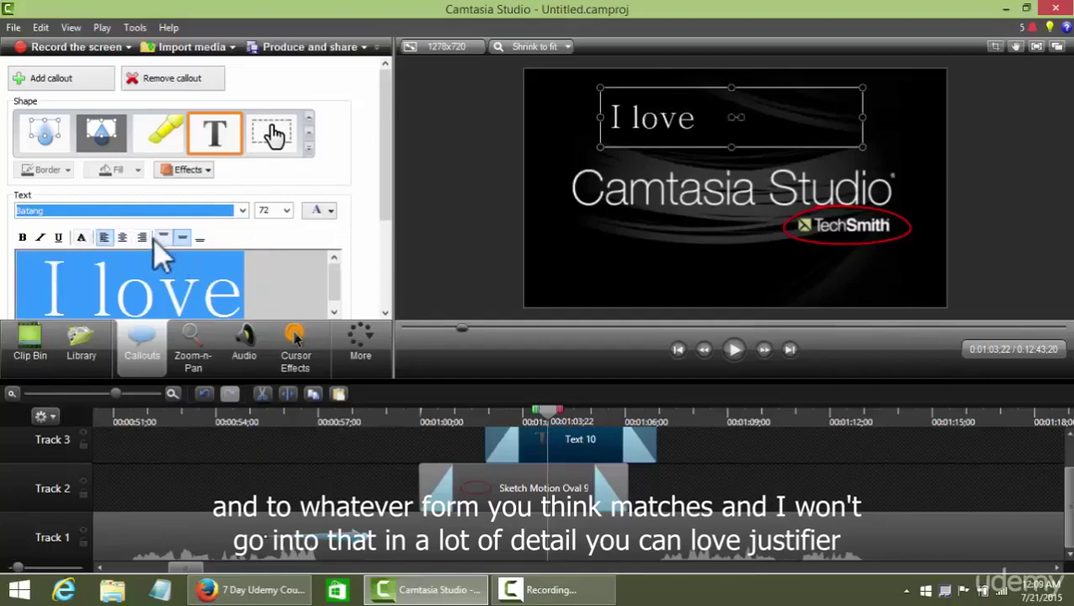
left_click(141, 237)
left_click(122, 237)
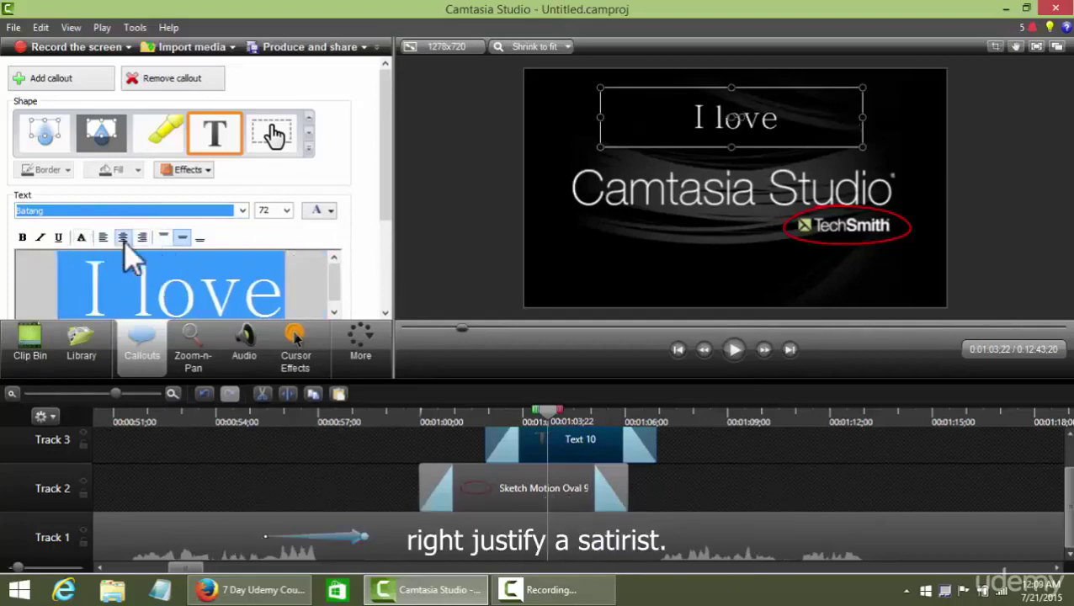
left_click(24, 238)
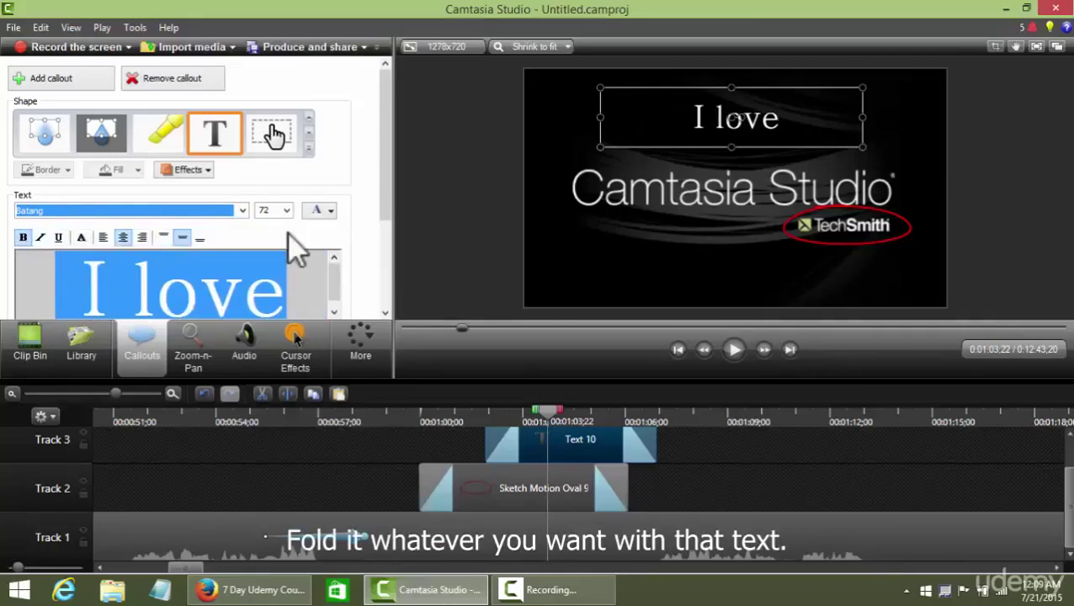
- Deselect the text callout and play the oval and text callouts from 00:00:59;08
left_click(507, 168)
left_click(454, 183)
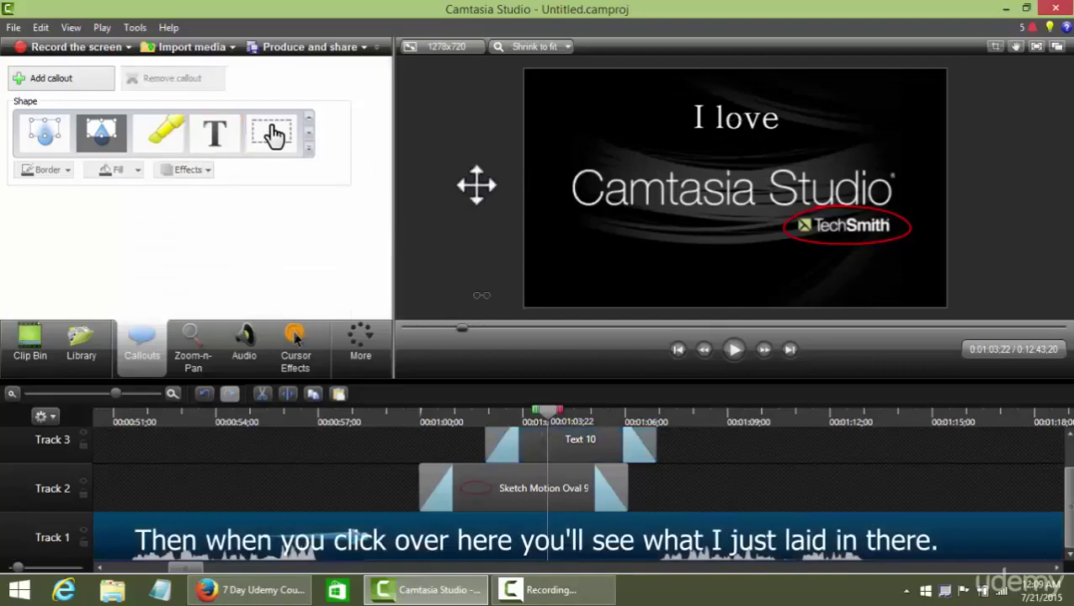
left_click_drag(552, 425, 387, 429)
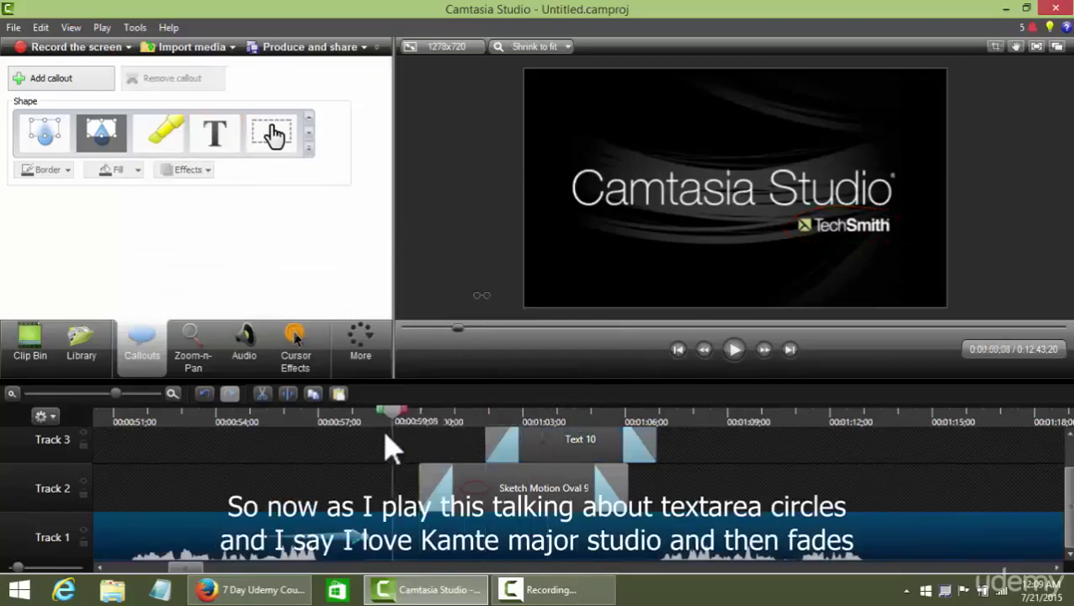
left_click(734, 352)
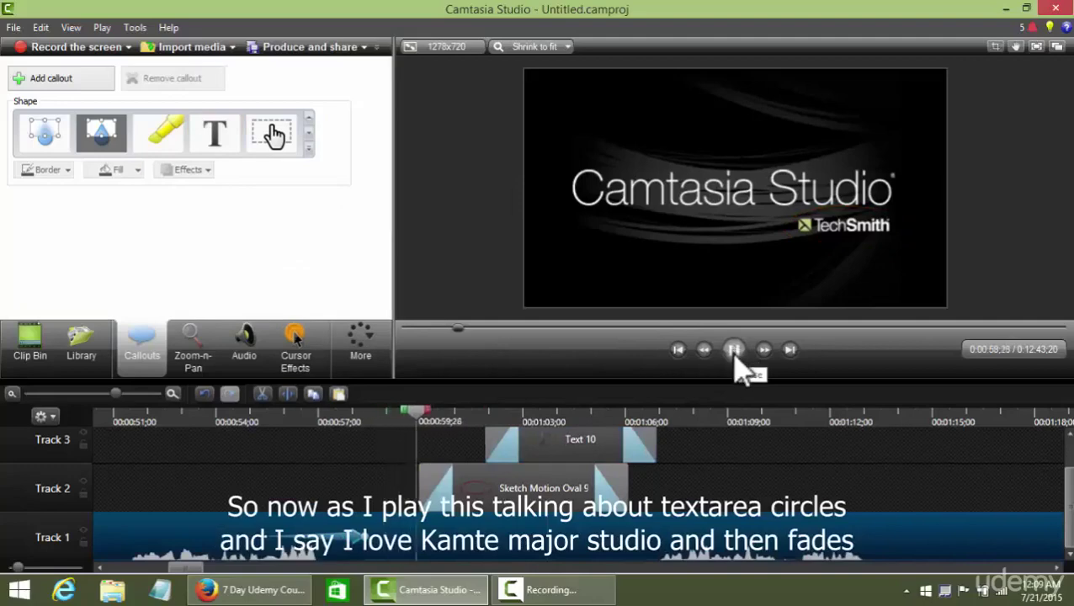